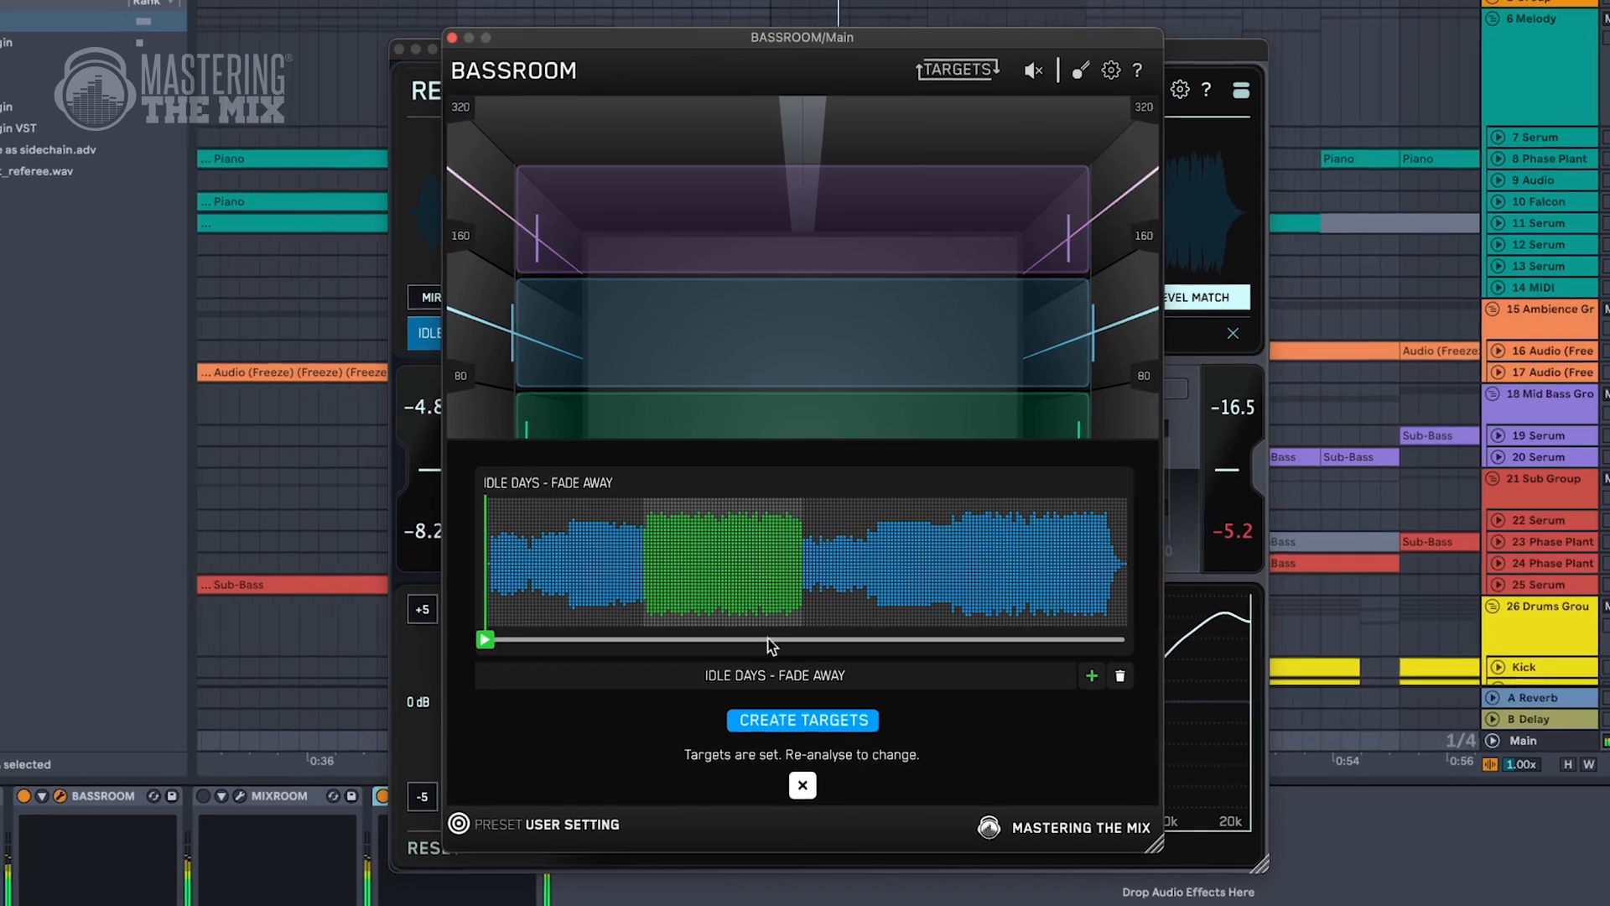
Close BASSROOM's targets panel and shape the bass bands: yellow about -3.9 dB, blue about +1.1 dB and purple about -0.2 dB.
left_click(803, 785)
left_click_drag(726, 545, 723, 661)
left_click_drag(737, 329, 736, 294)
left_click_drag(732, 199, 731, 207)
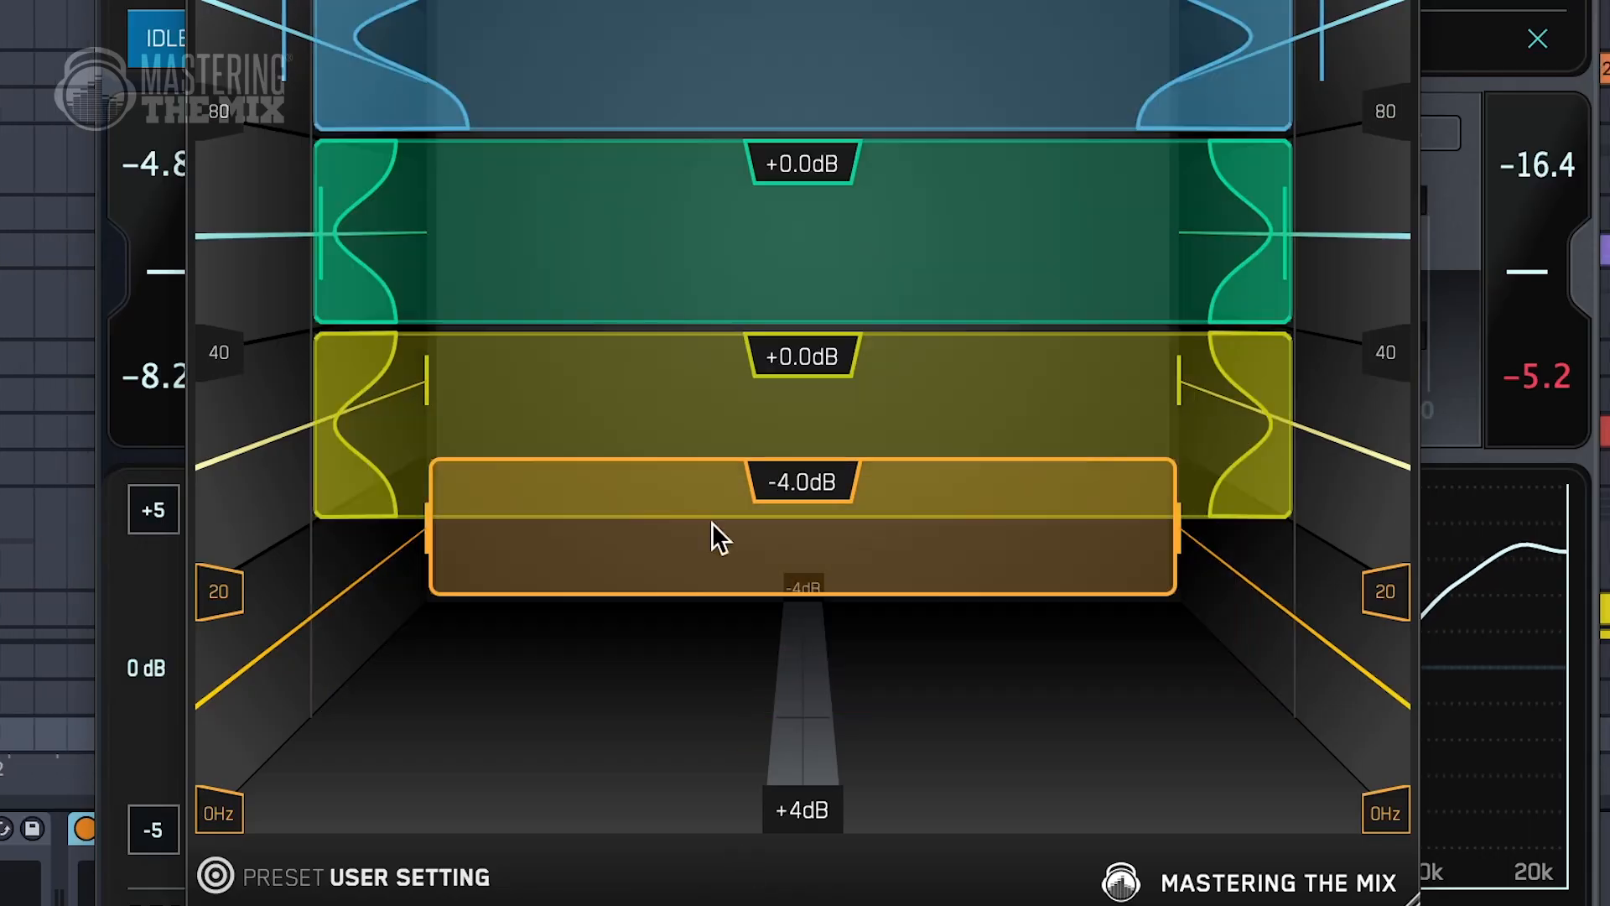
left_click_drag(696, 466, 672, 571)
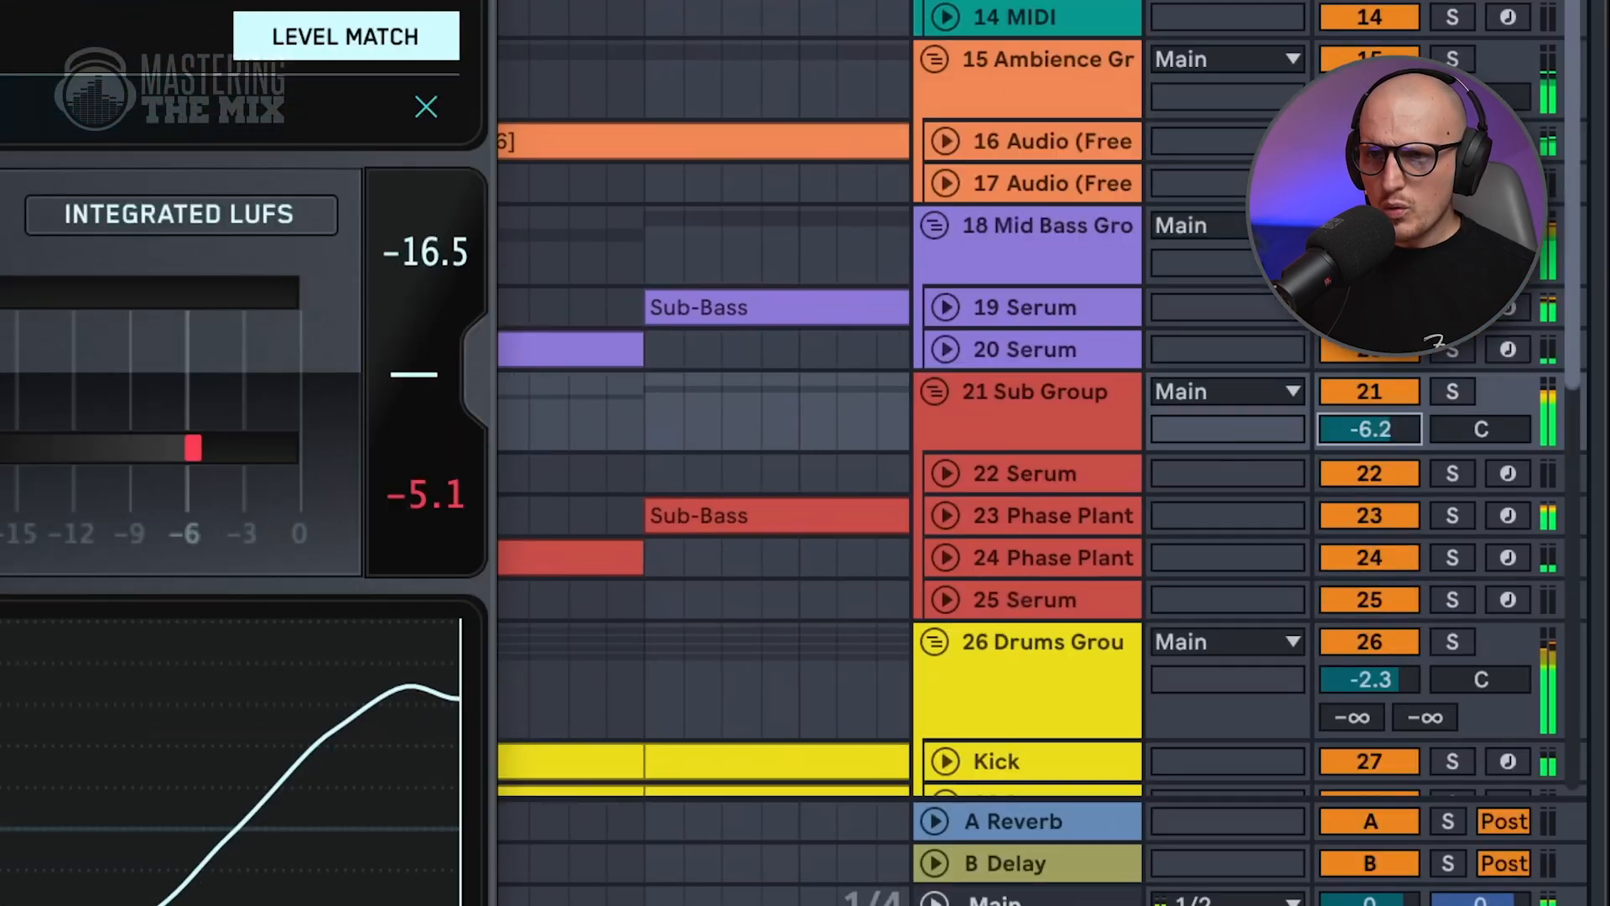
Lower the 21 Sub Group volume to -9.9 dB and switch playback to the reference track.
left_click_drag(1369, 429, 1369, 471)
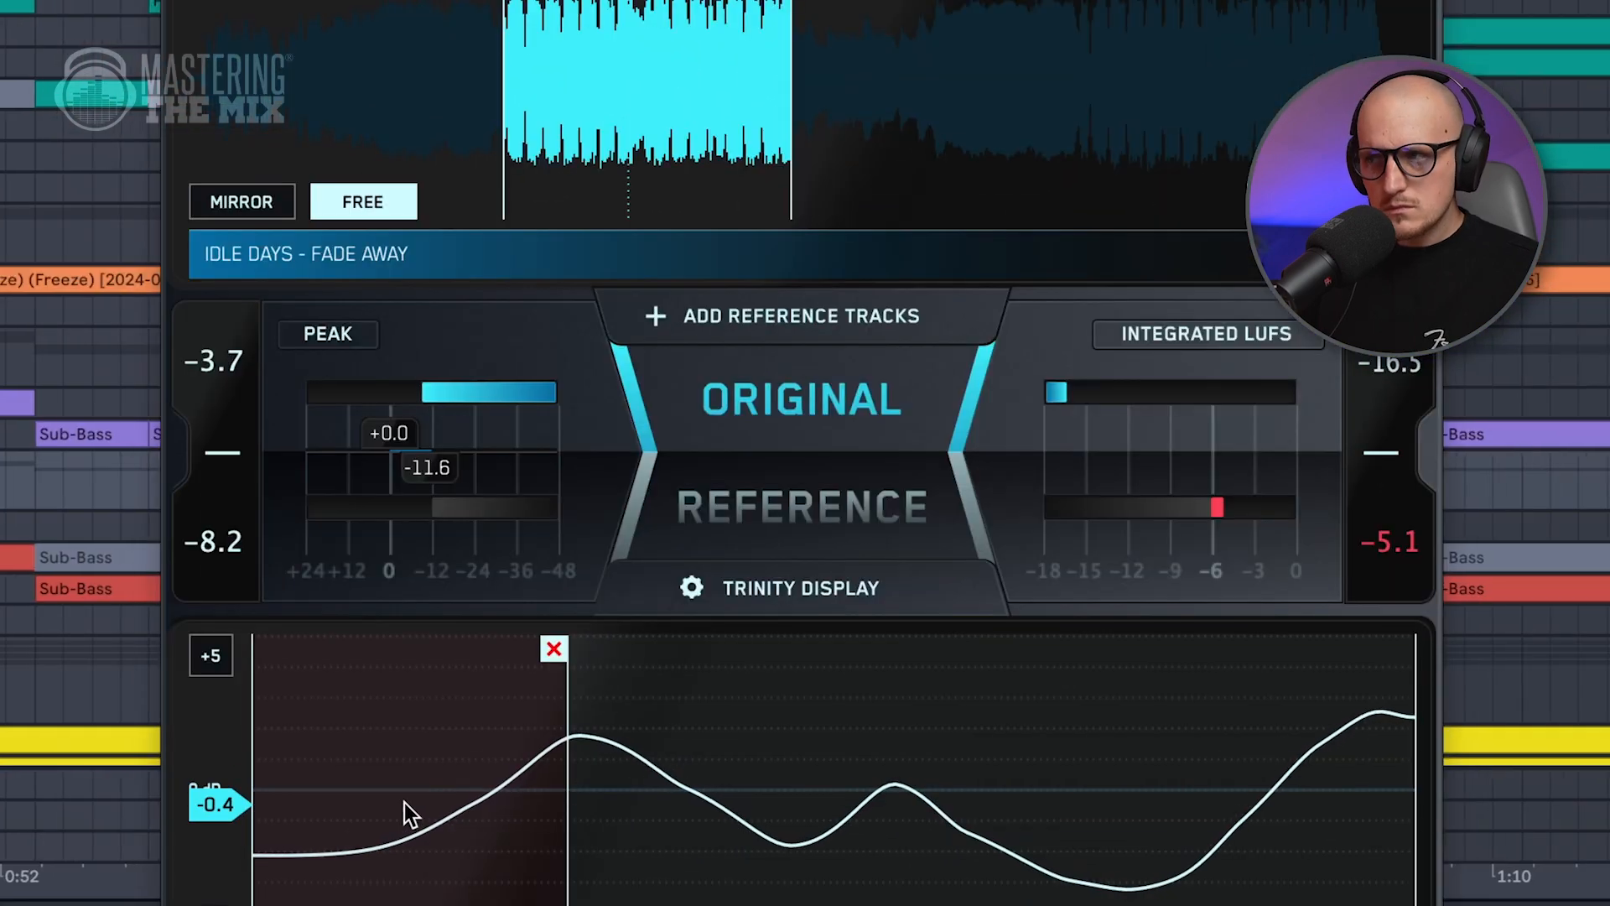
left_click(782, 517)
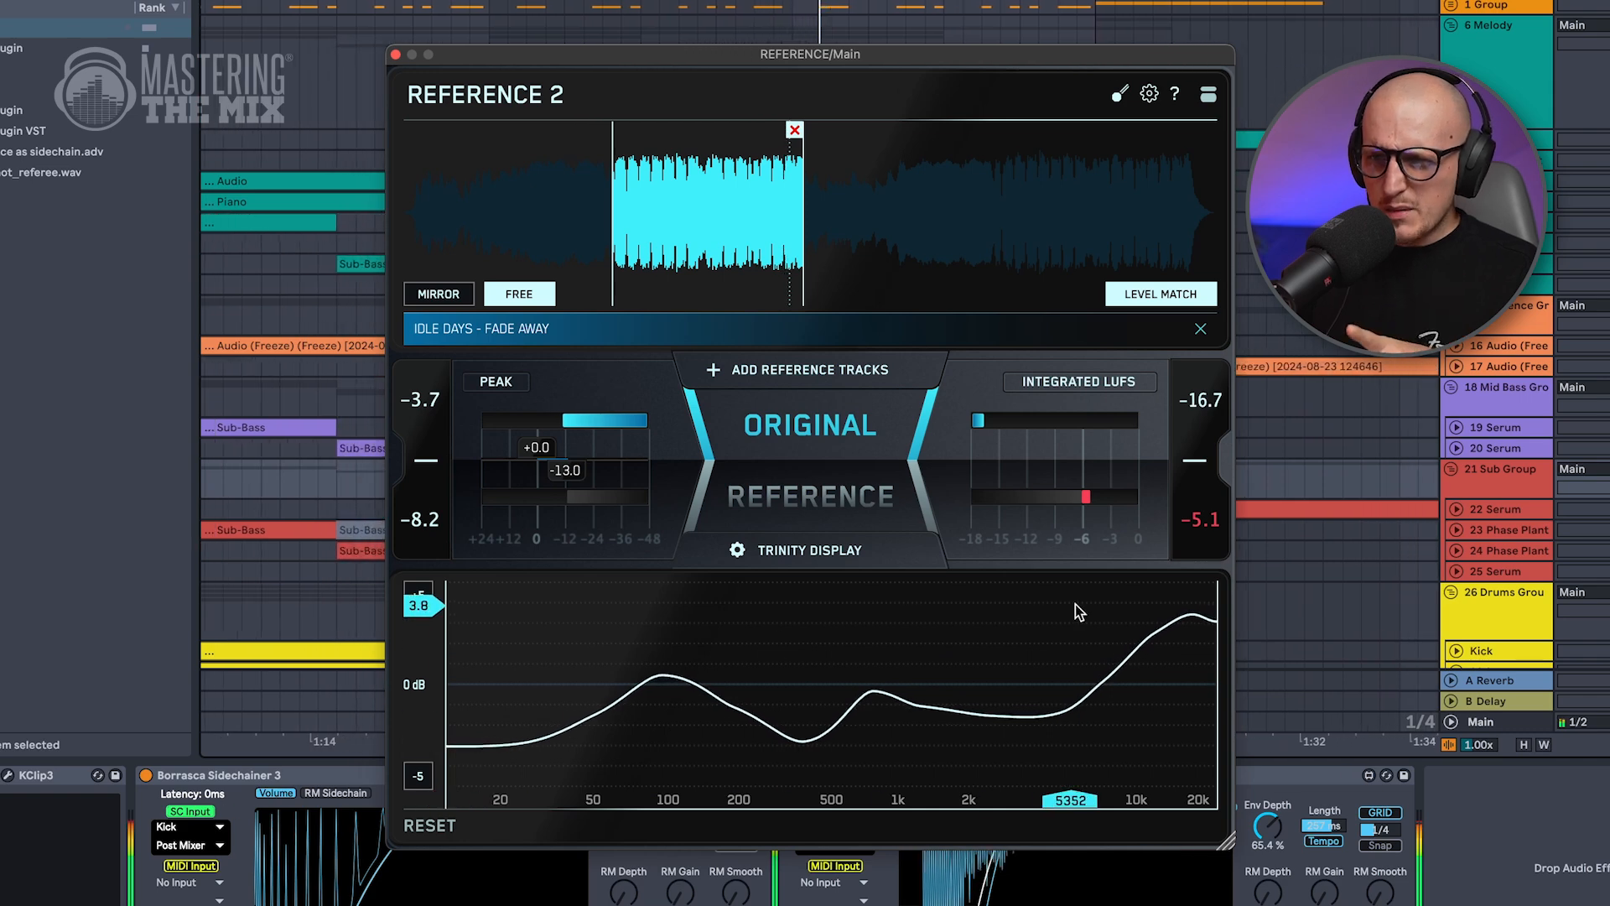
Solo the frequency range from about 1.3 kHz to 9 kHz in REFERENCE 2's tonal comparison display.
left_click(897, 638)
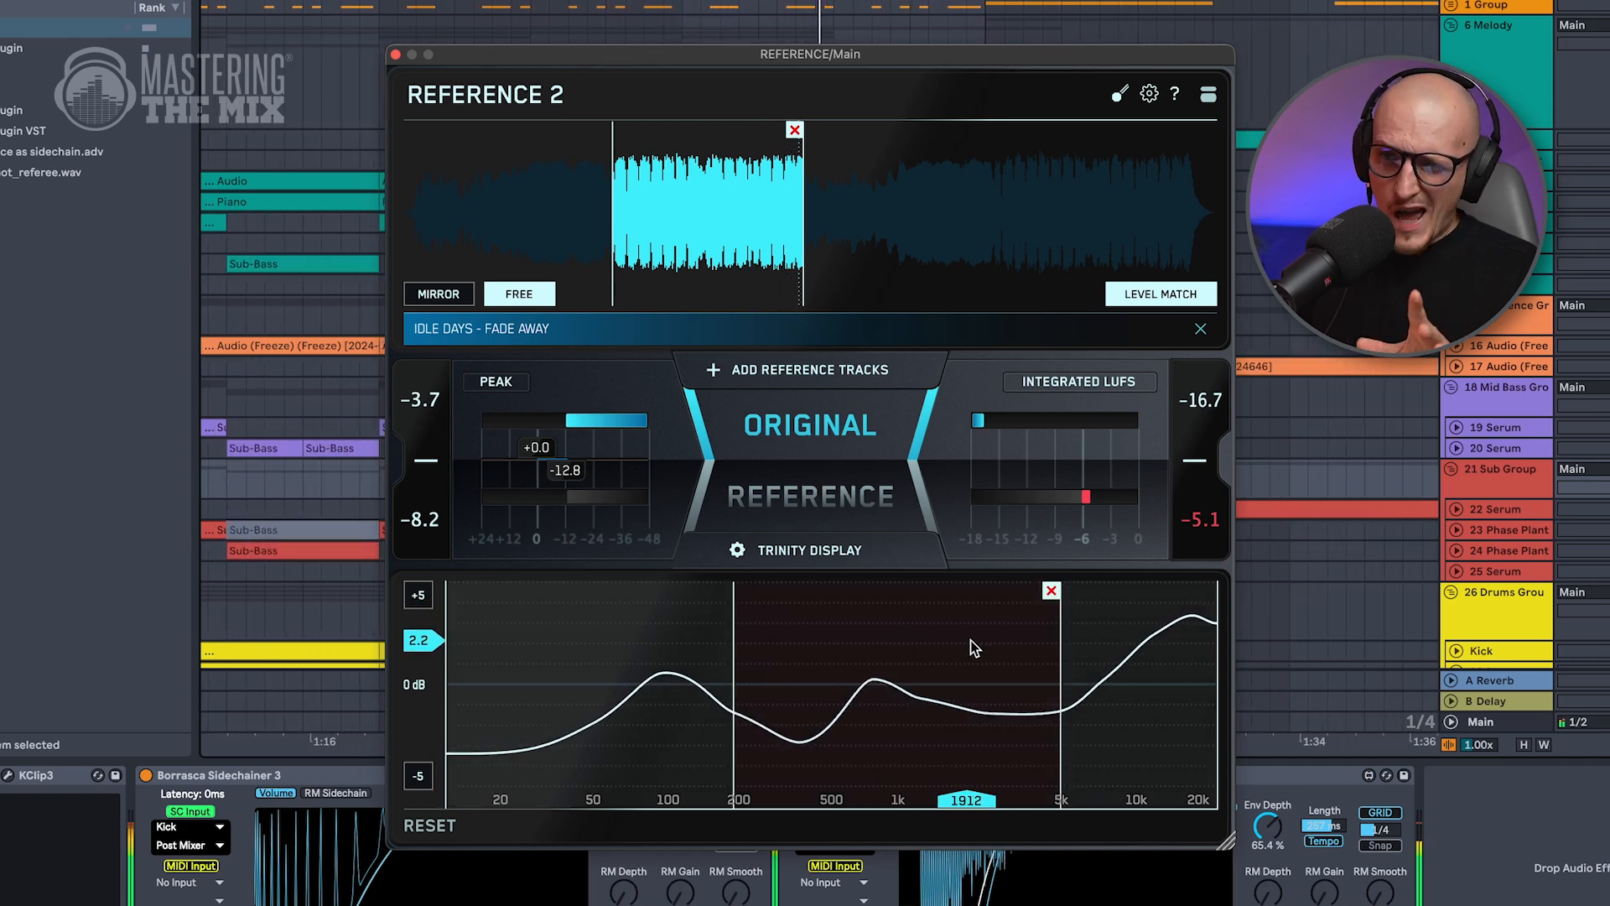
left_click_drag(735, 656, 921, 642)
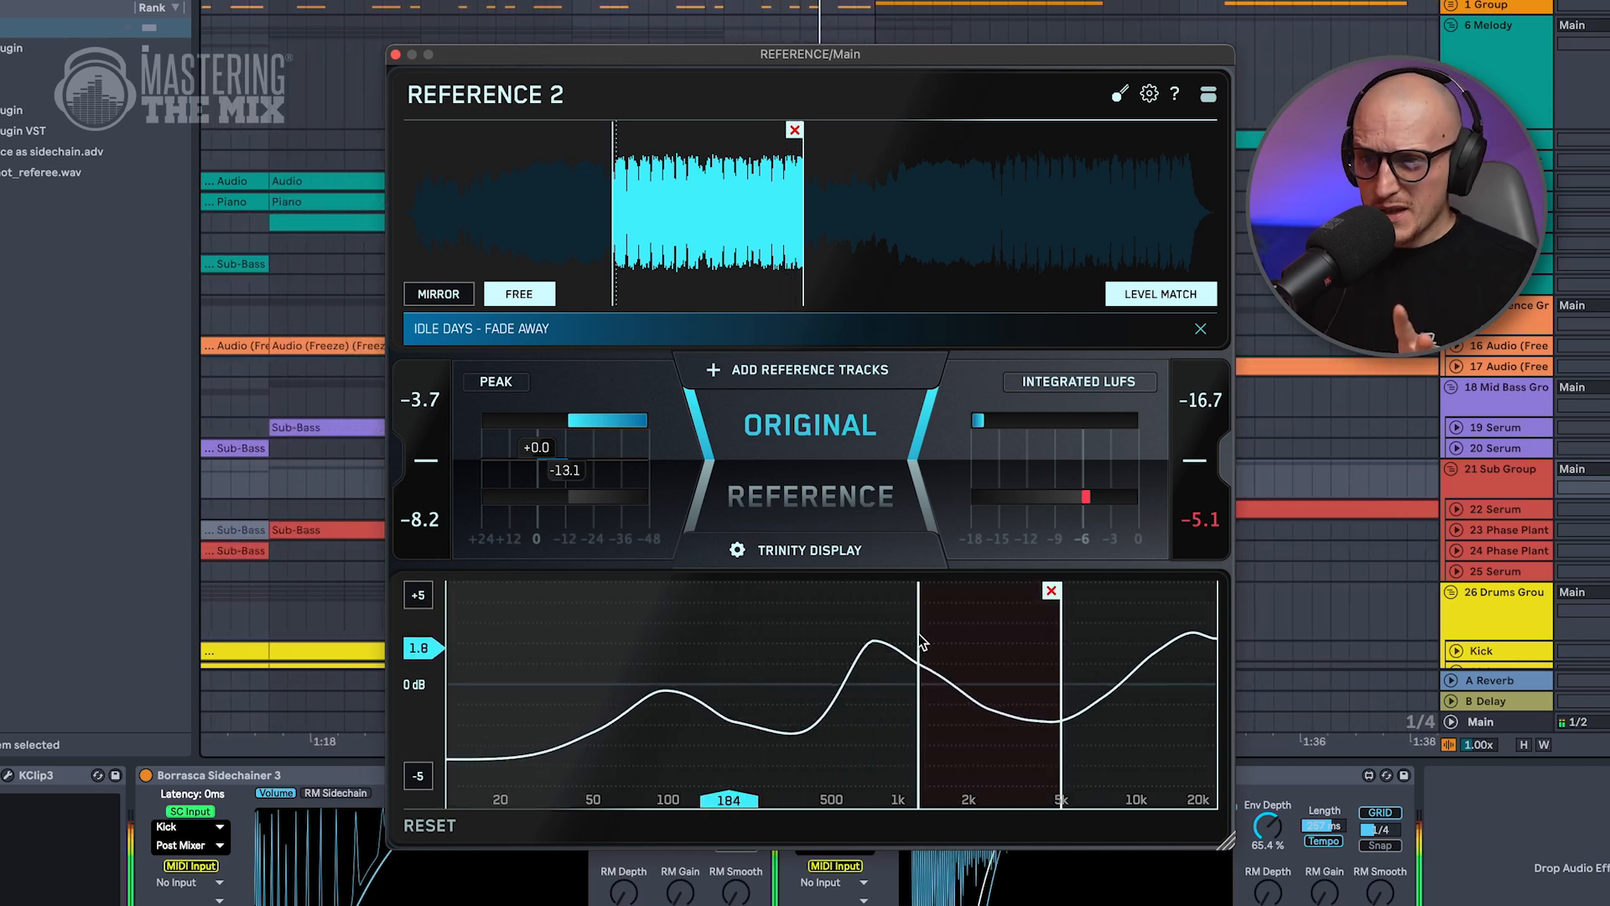
left_click_drag(1059, 649, 1126, 655)
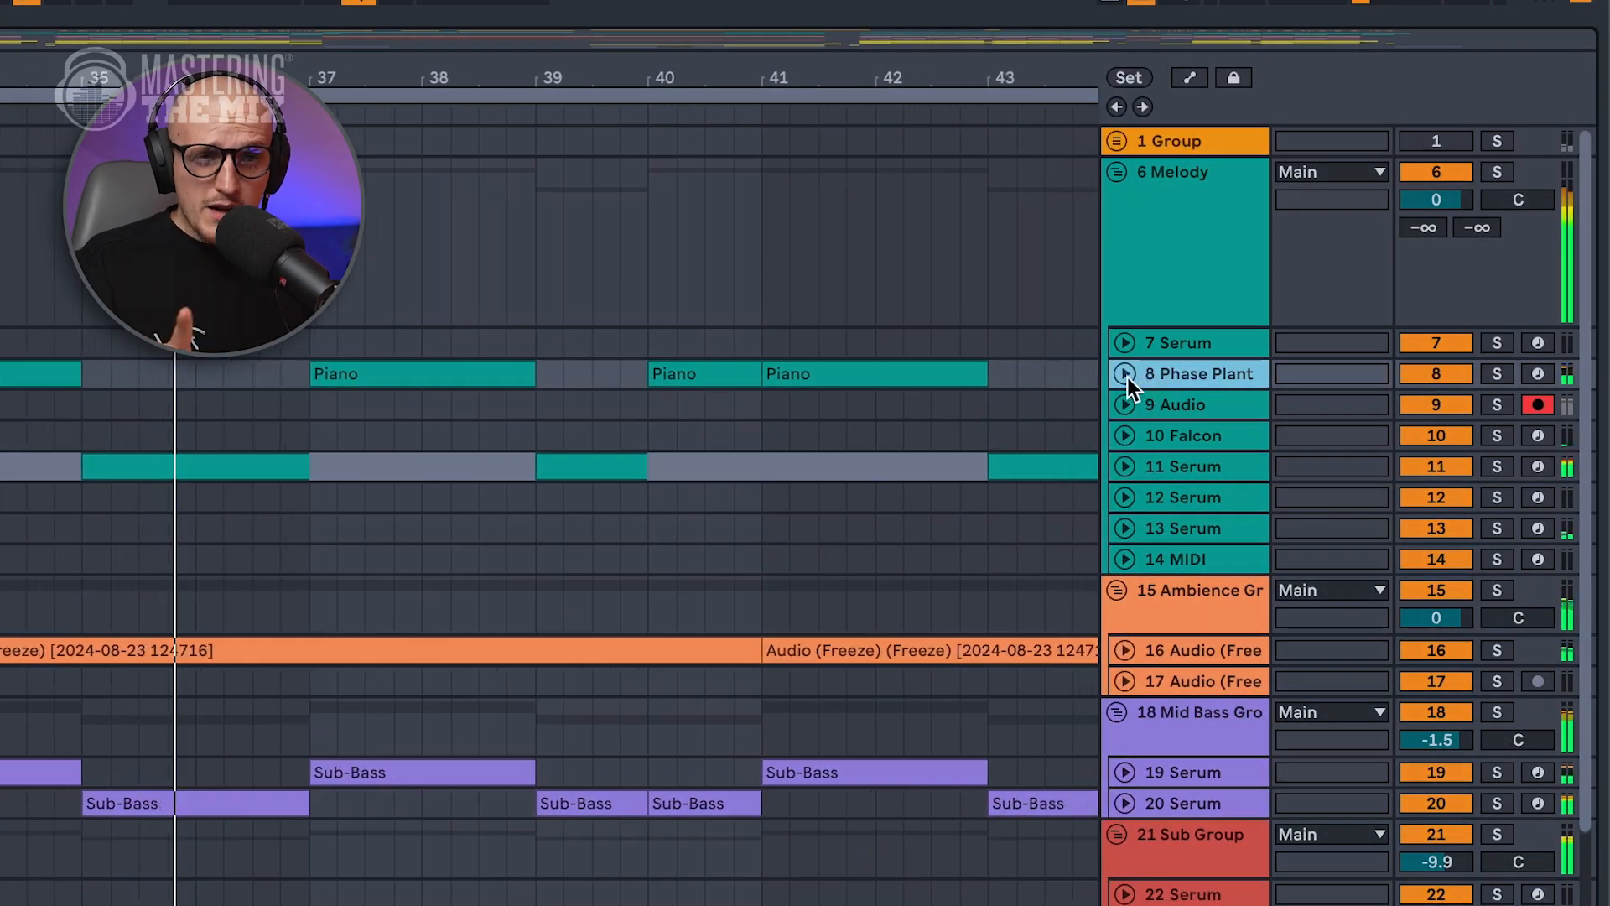
Unfold and solo the 8 Phase Plant track, and lower its volume to -3.2 dB.
left_click(1125, 374)
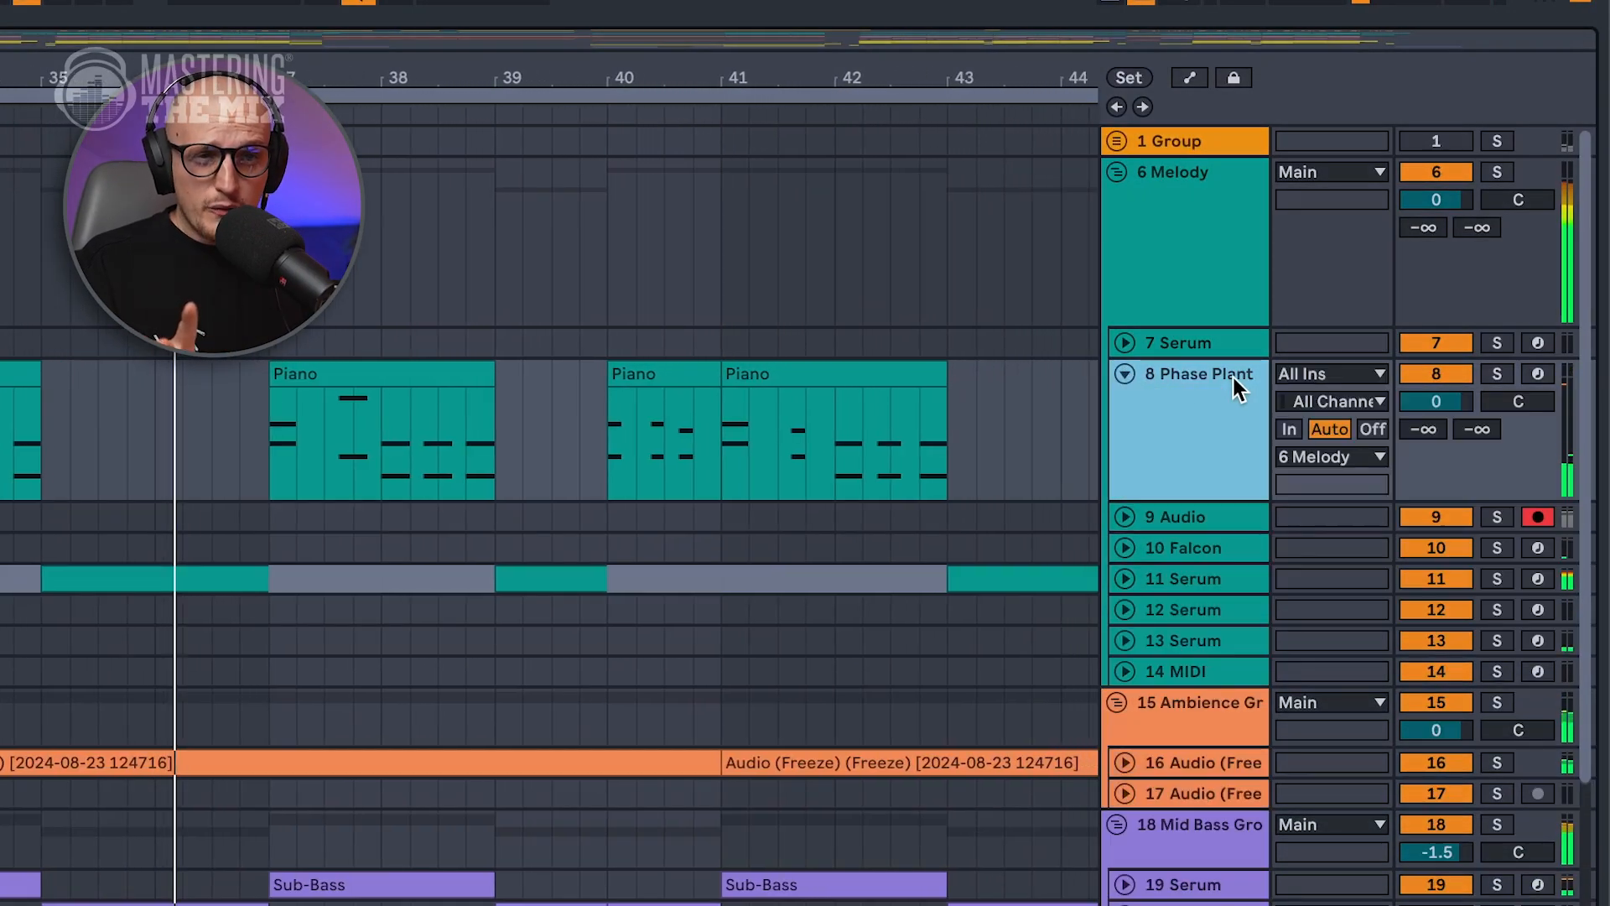
left_click(1495, 375)
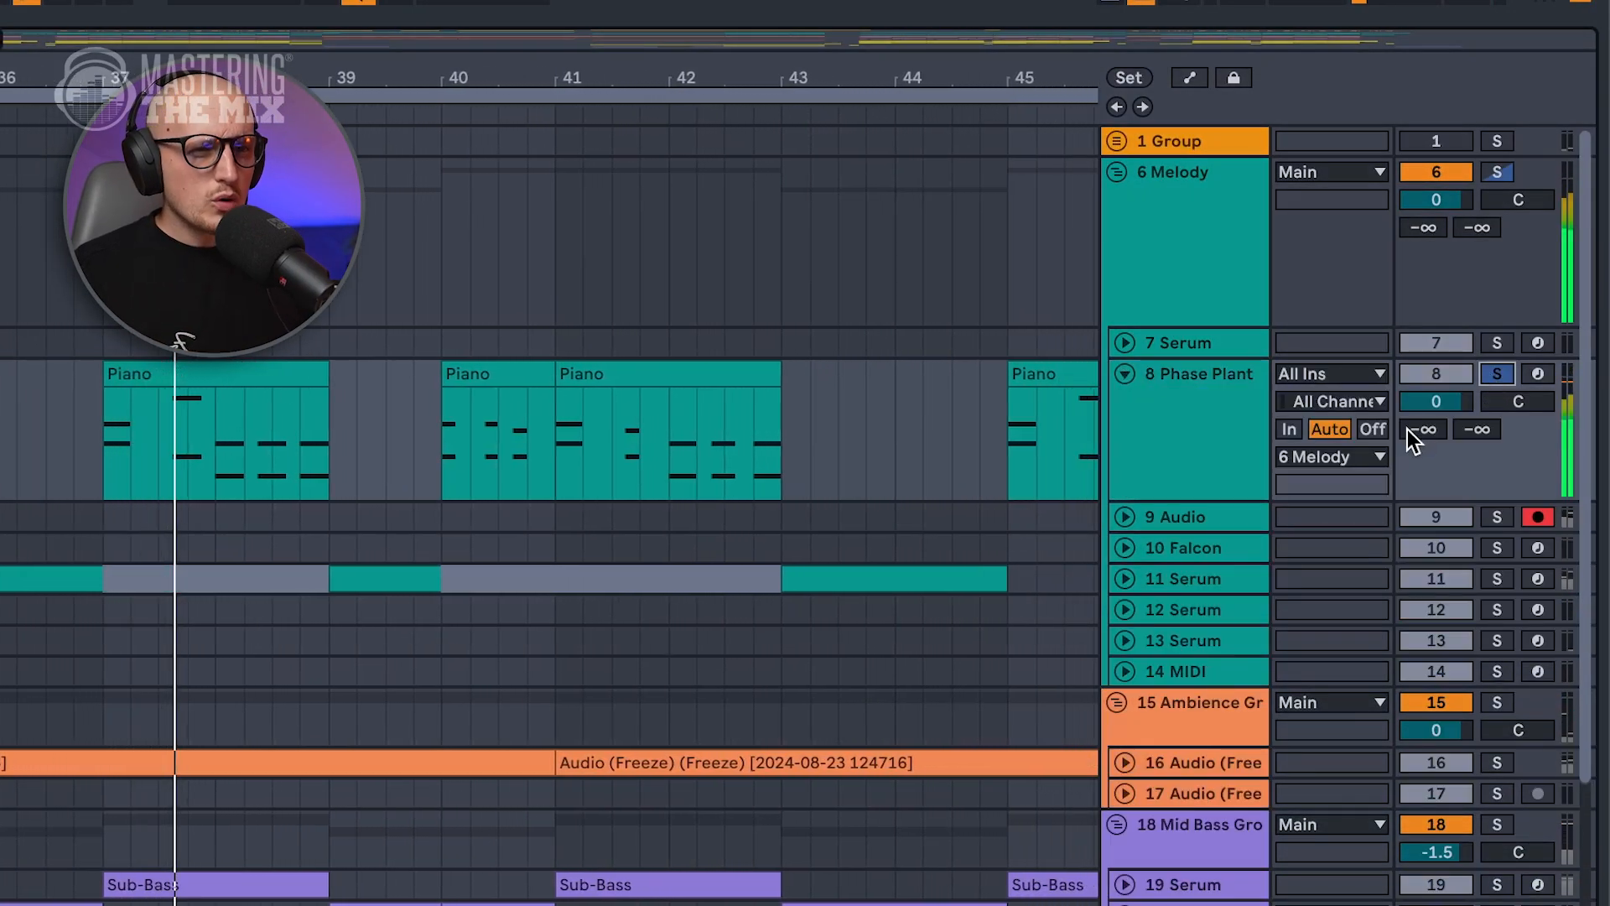
left_click_drag(1436, 402, 1436, 430)
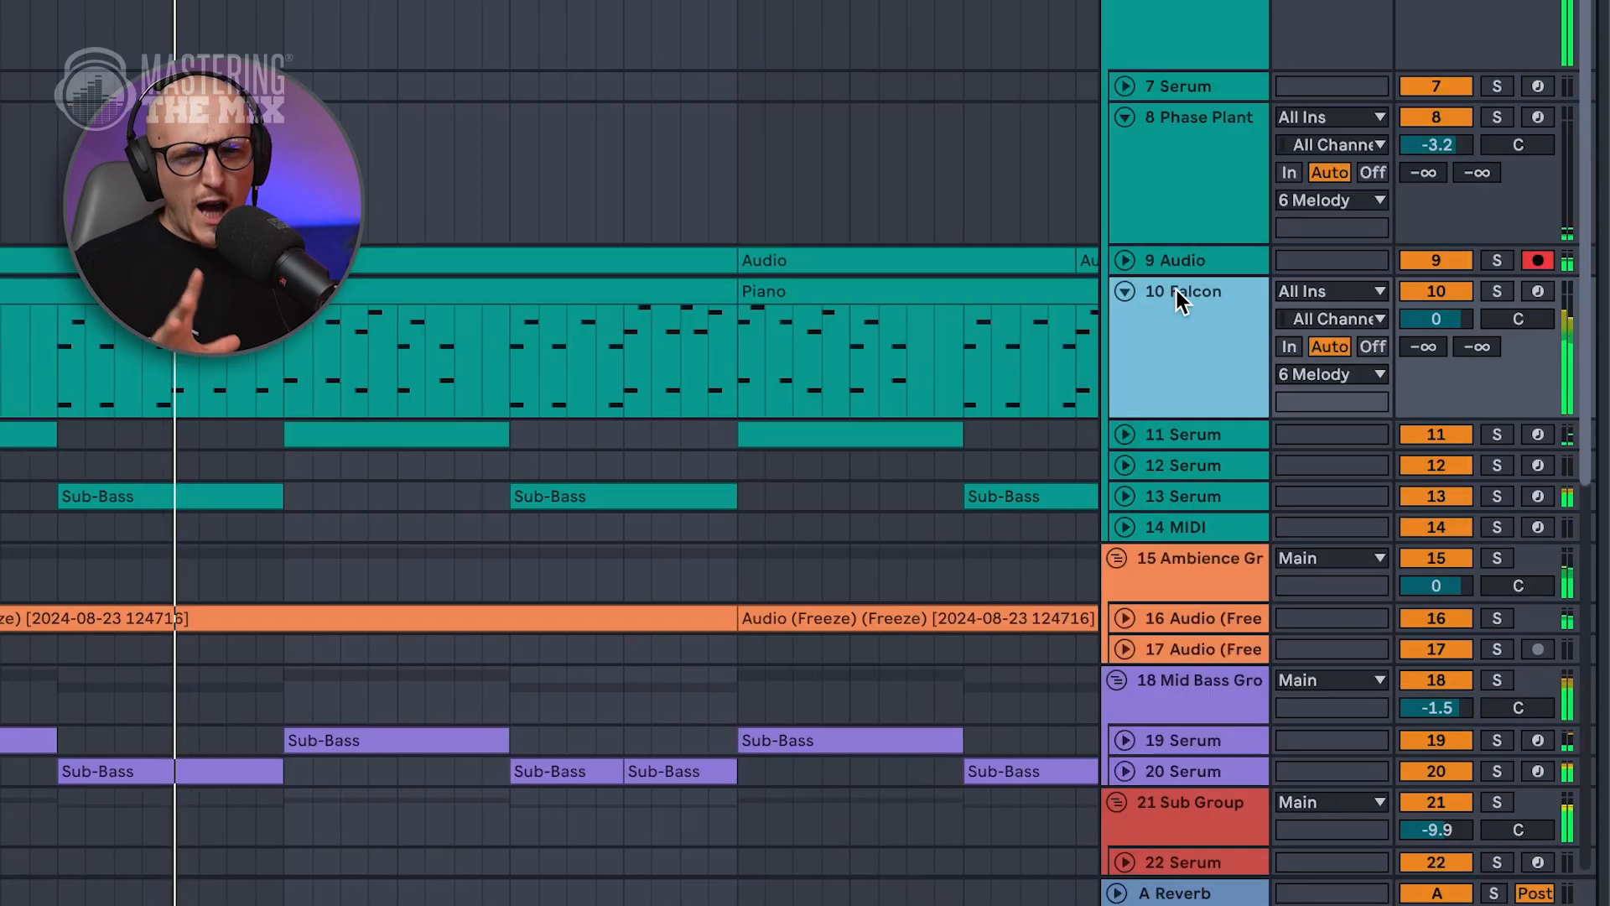
Unfold the 11 Serum track and lower its volume to -5.0 dB.
left_click(1125, 290)
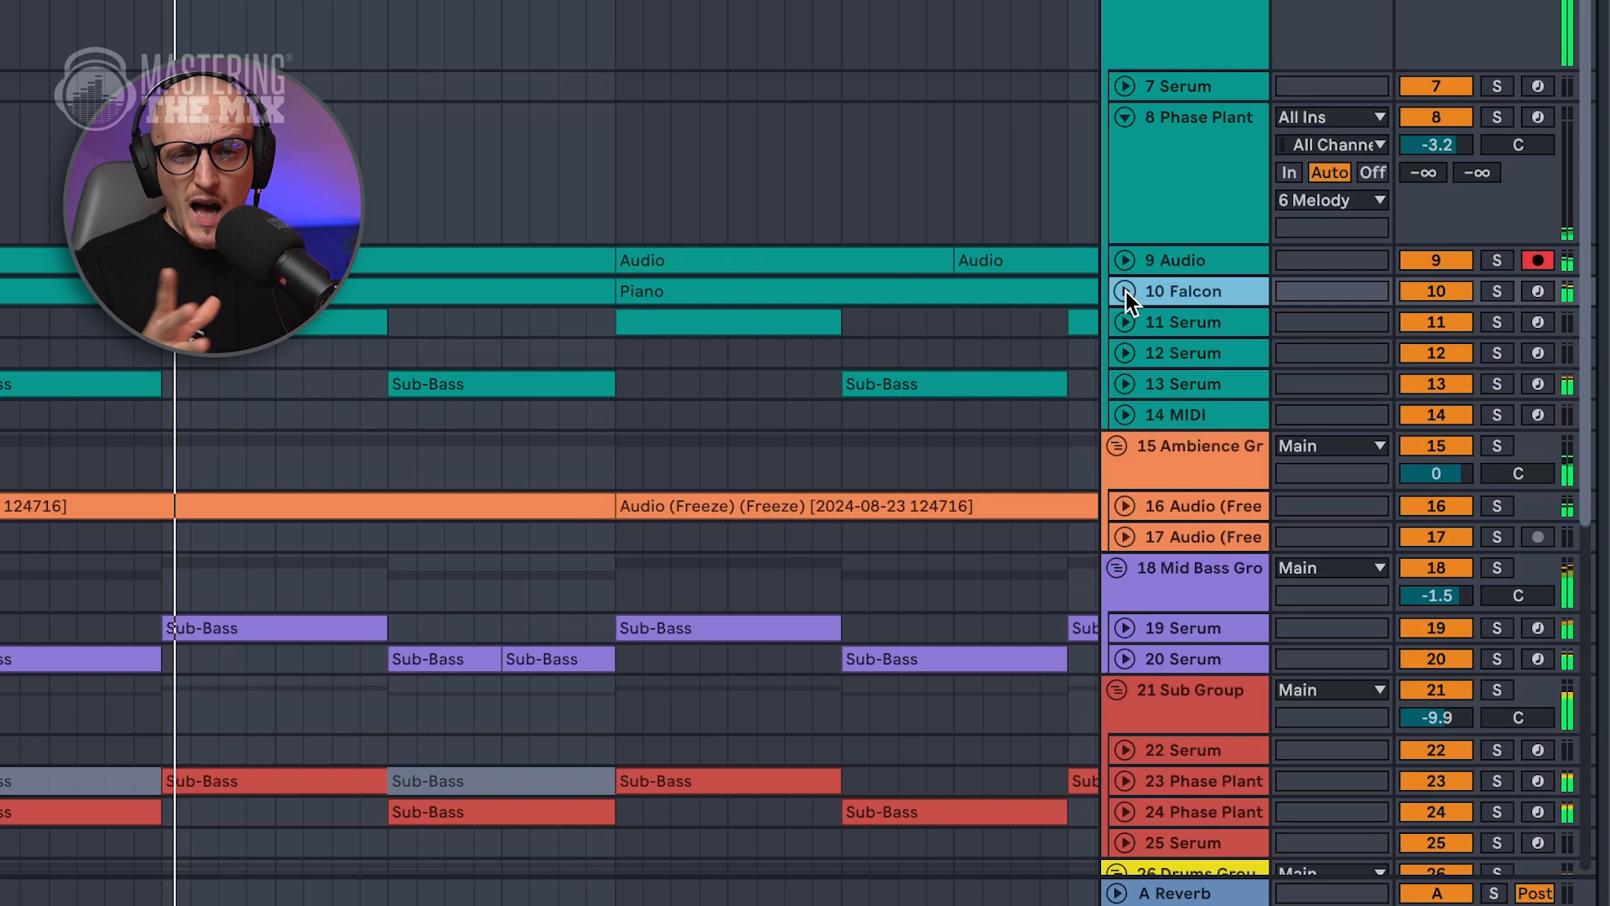
left_click(1126, 322)
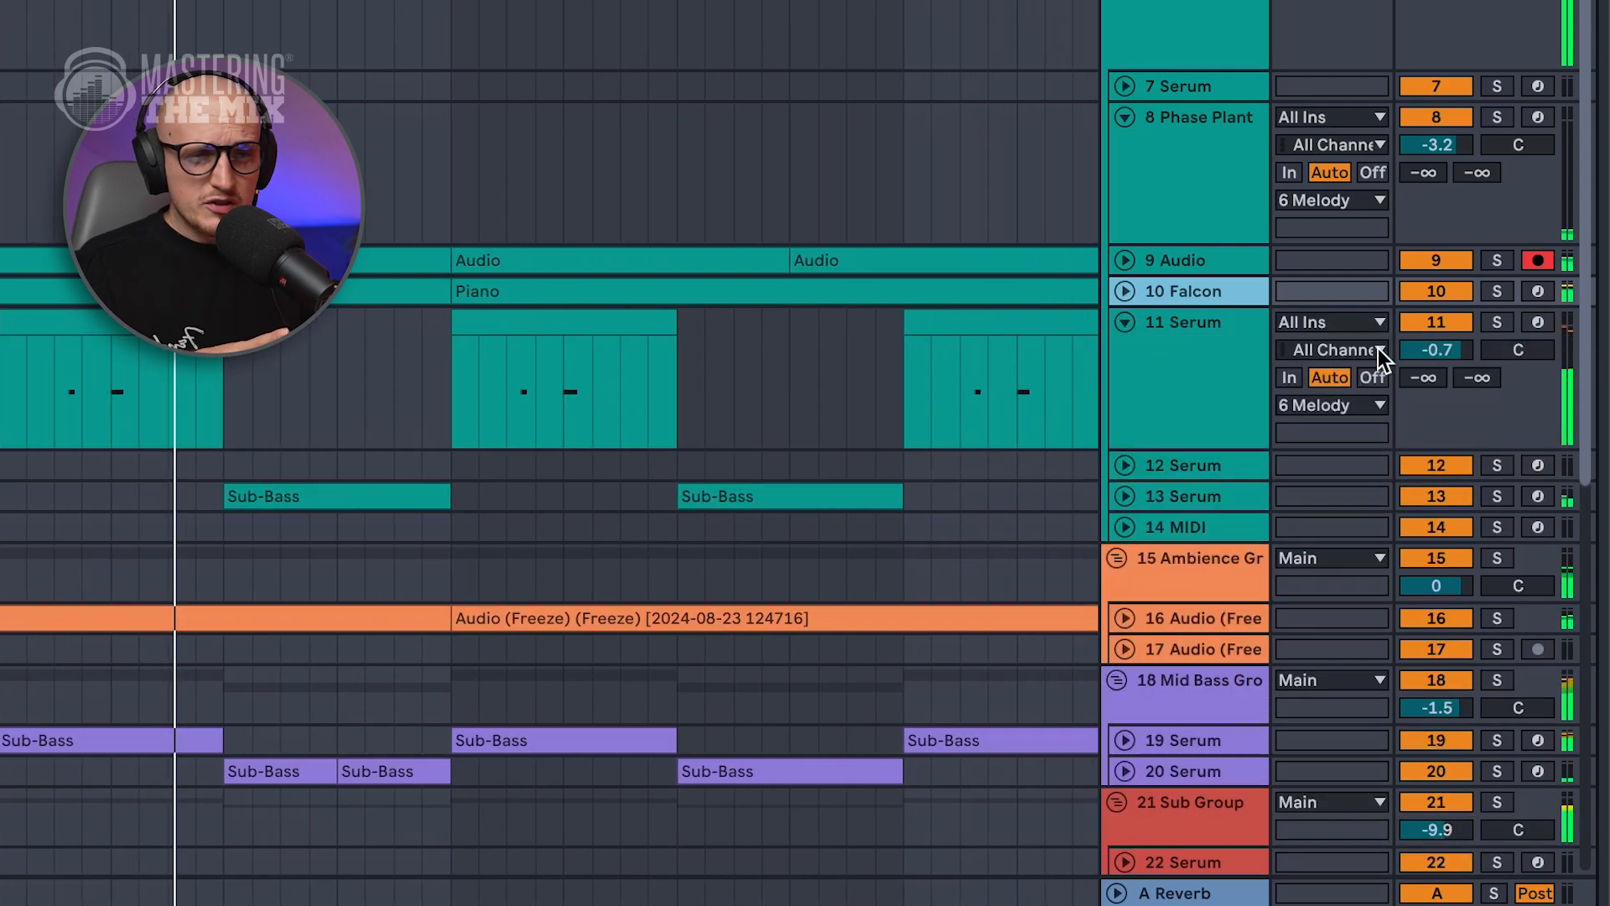
left_click_drag(1441, 349, 1440, 407)
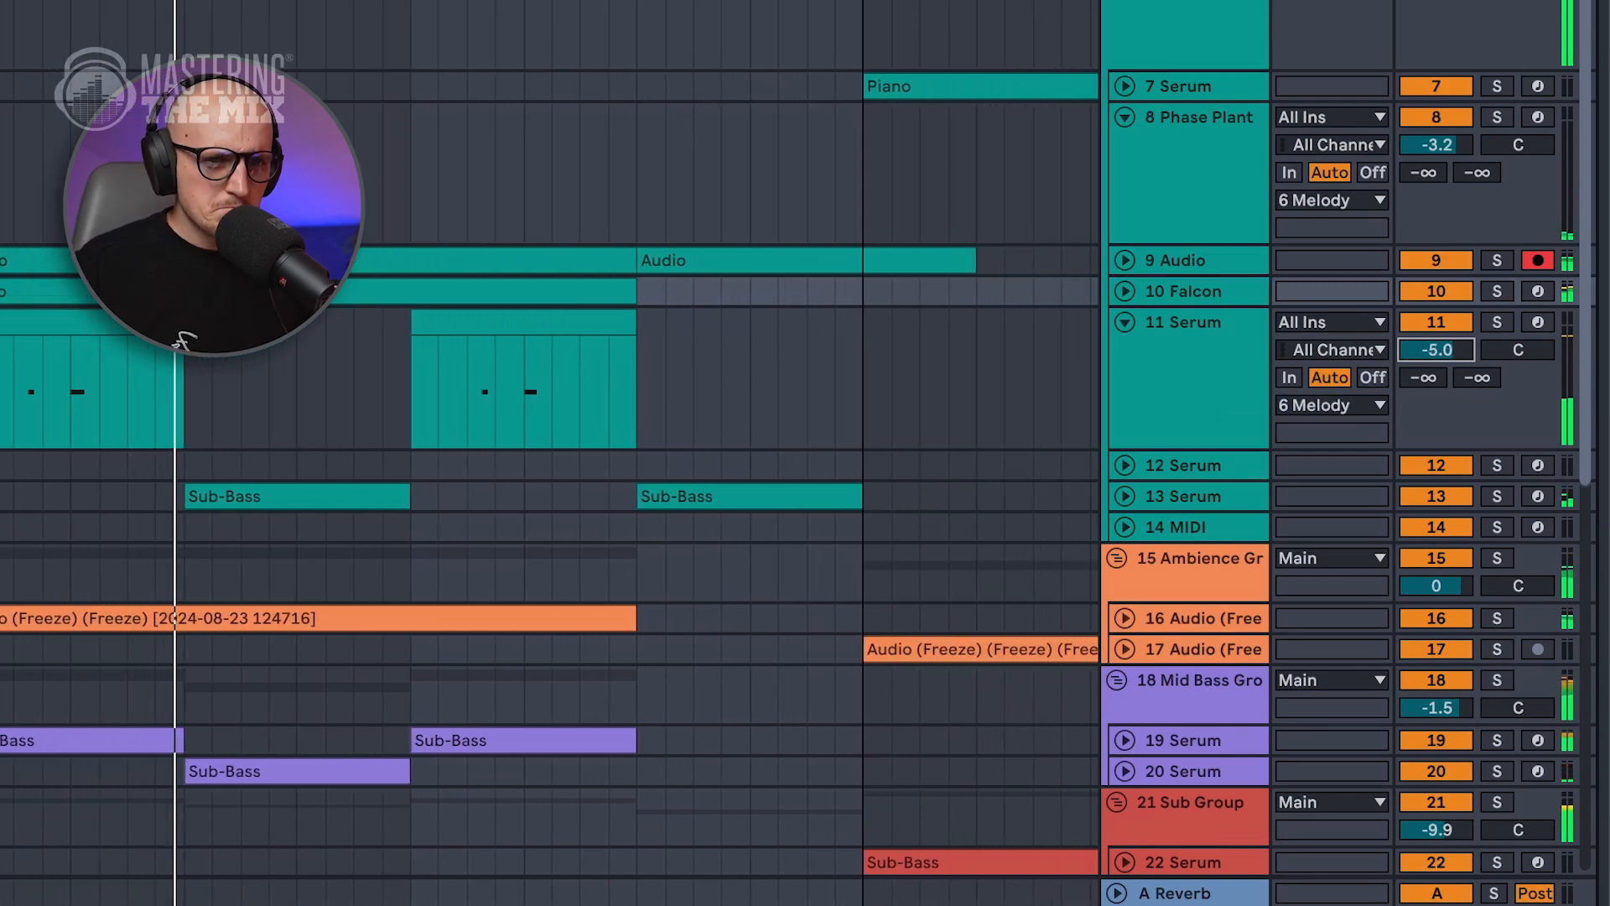
Solo the range from about 200 to 800 Hz in REFERENCE 2 and compare the original mix with the reference.
left_click(1288, 898)
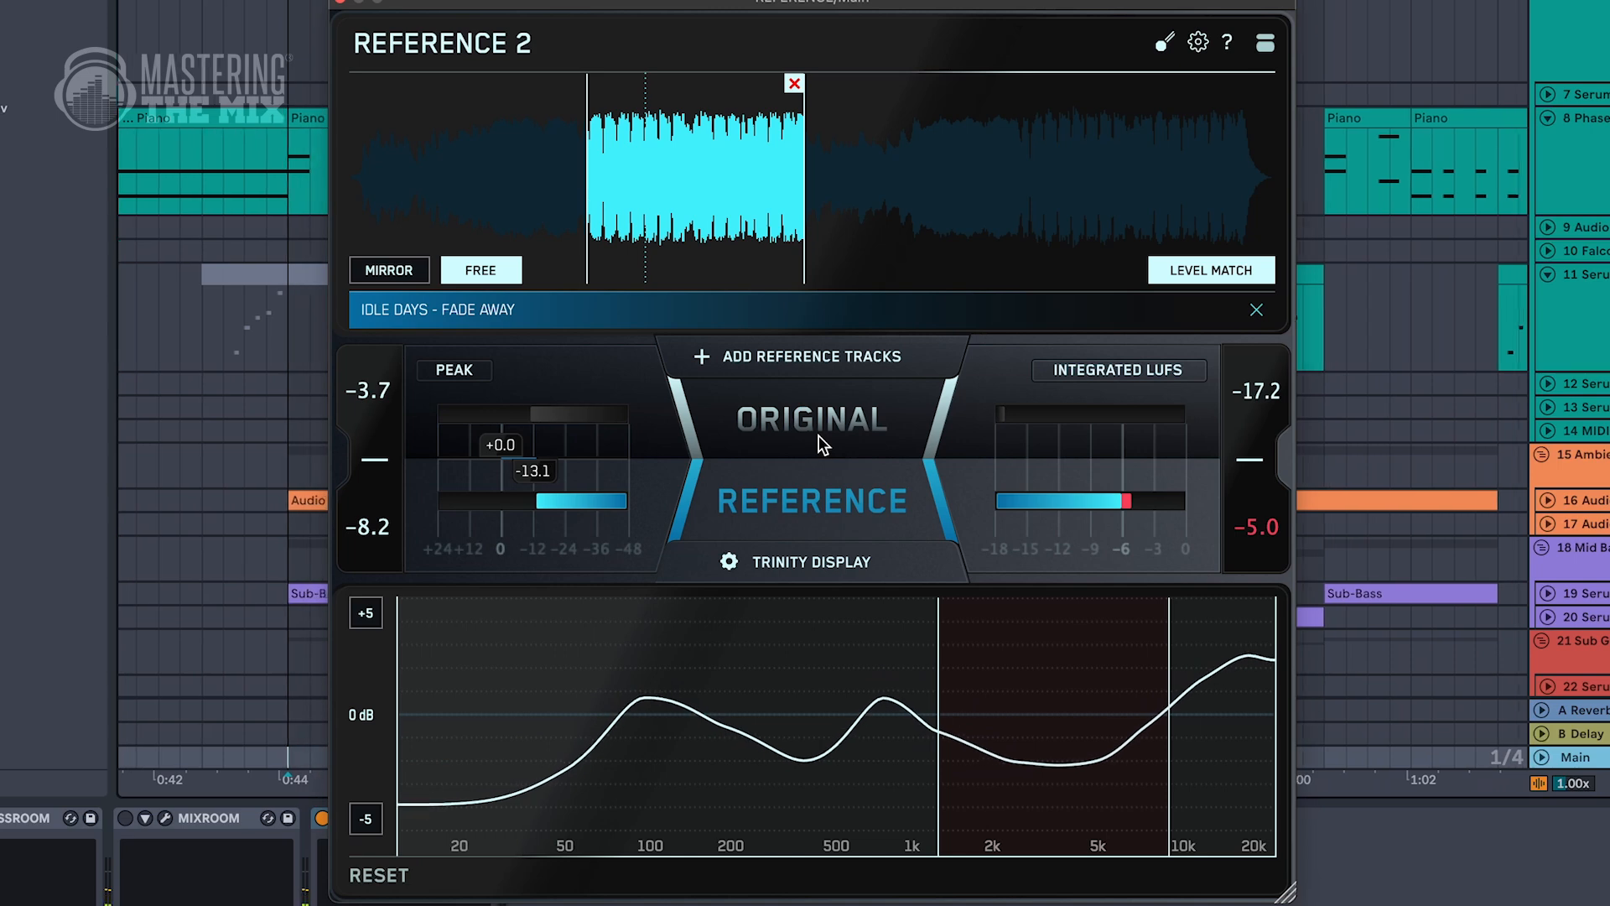
left_click(820, 429)
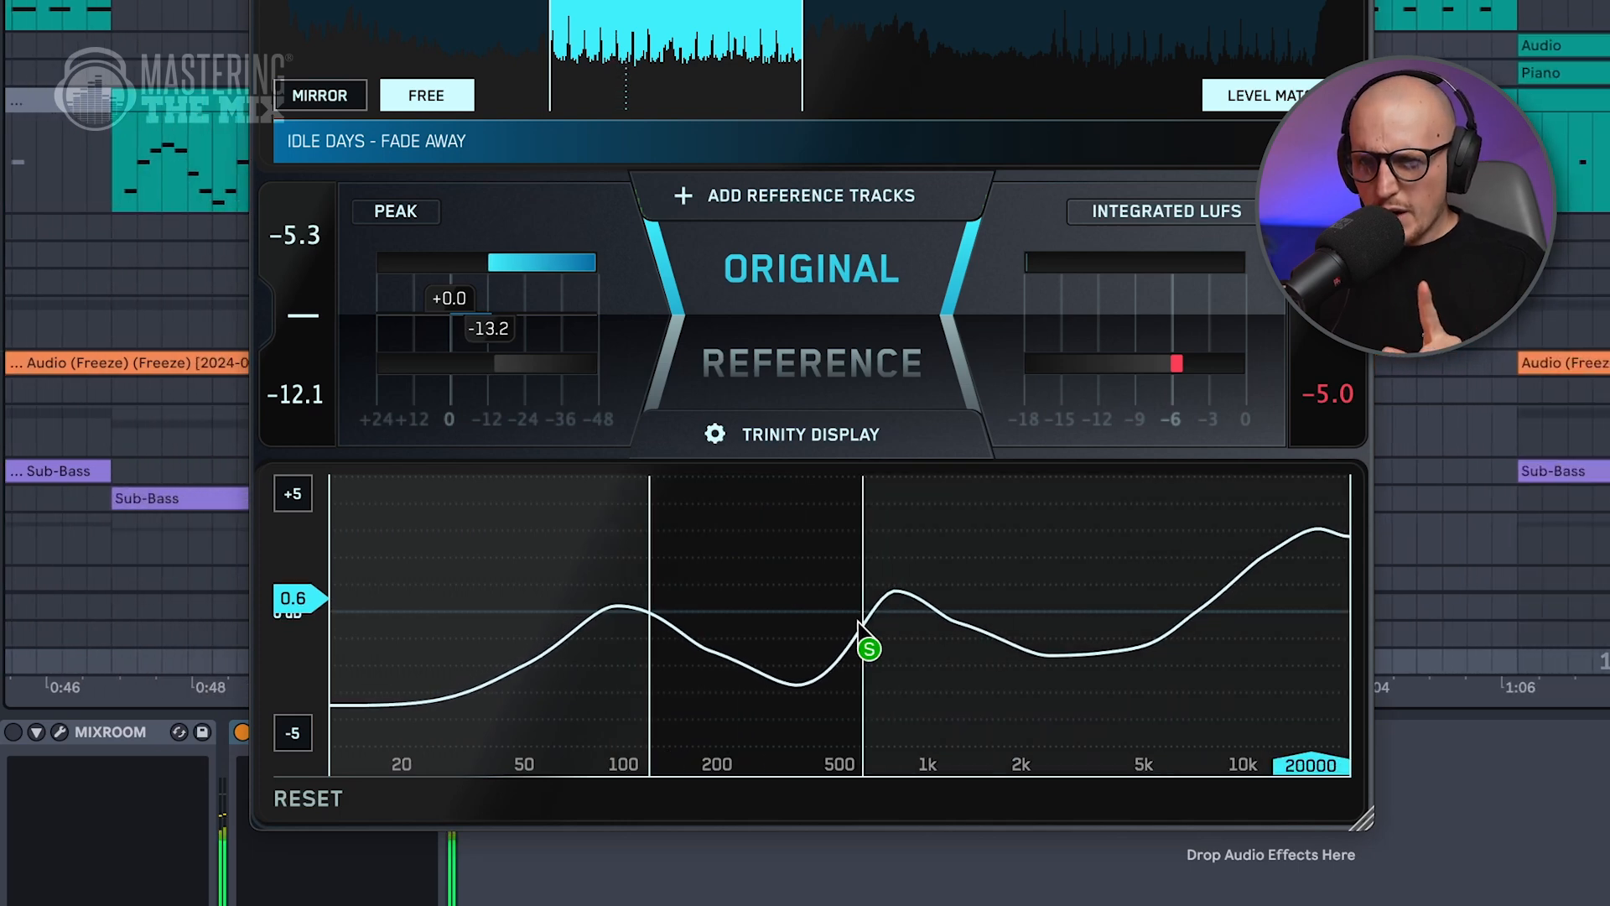
left_click(752, 602)
left_click_drag(752, 602, 779, 602)
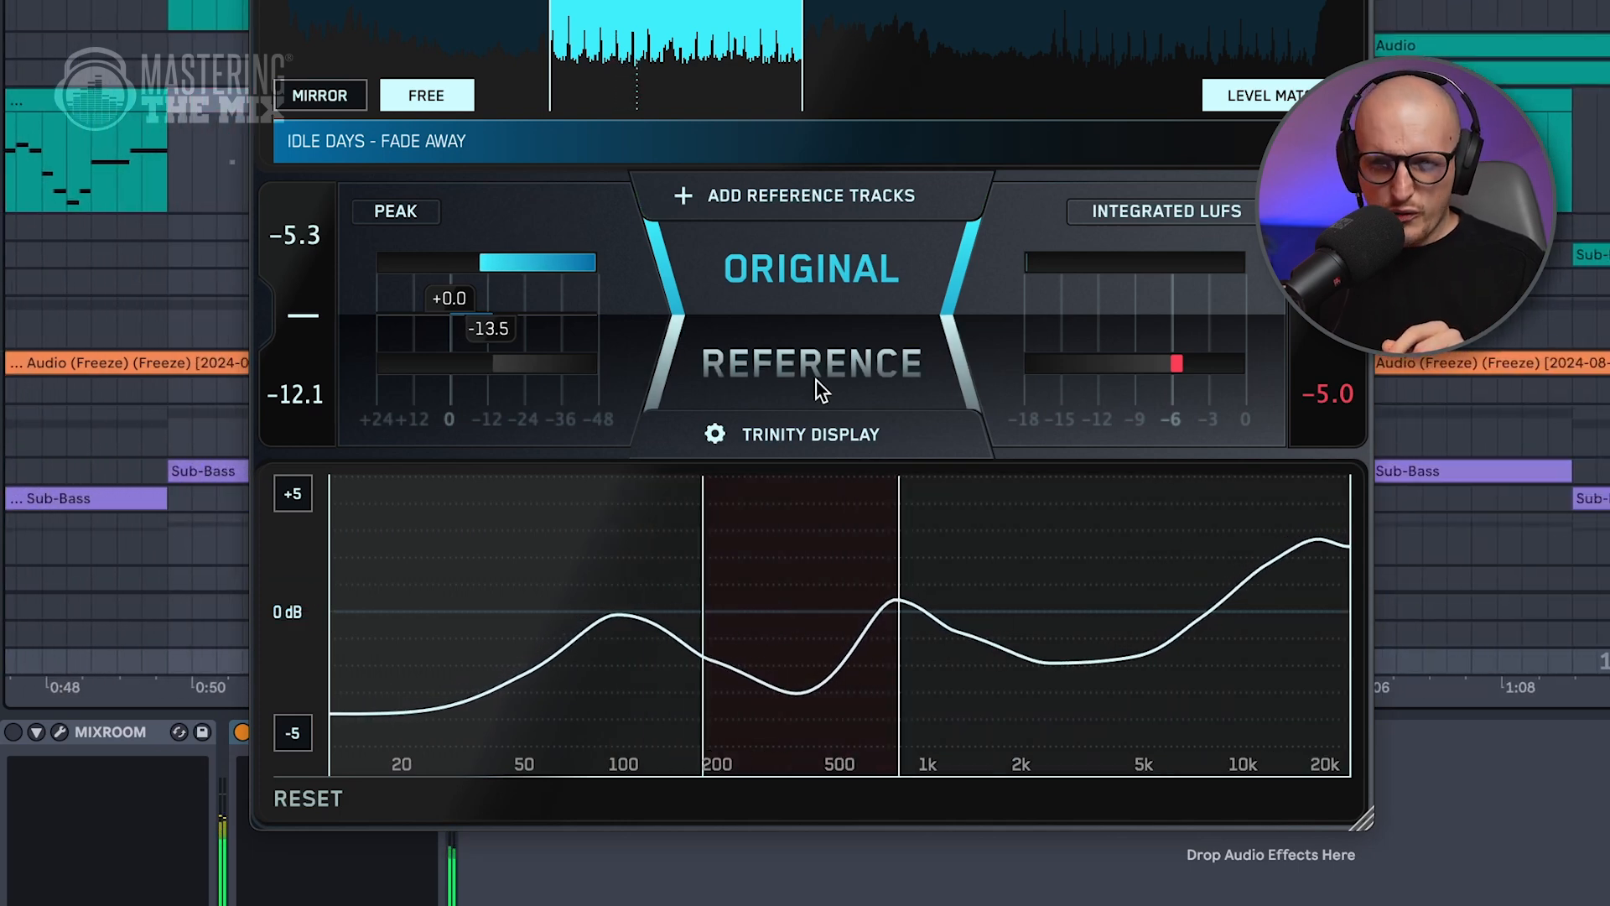
left_click(813, 359)
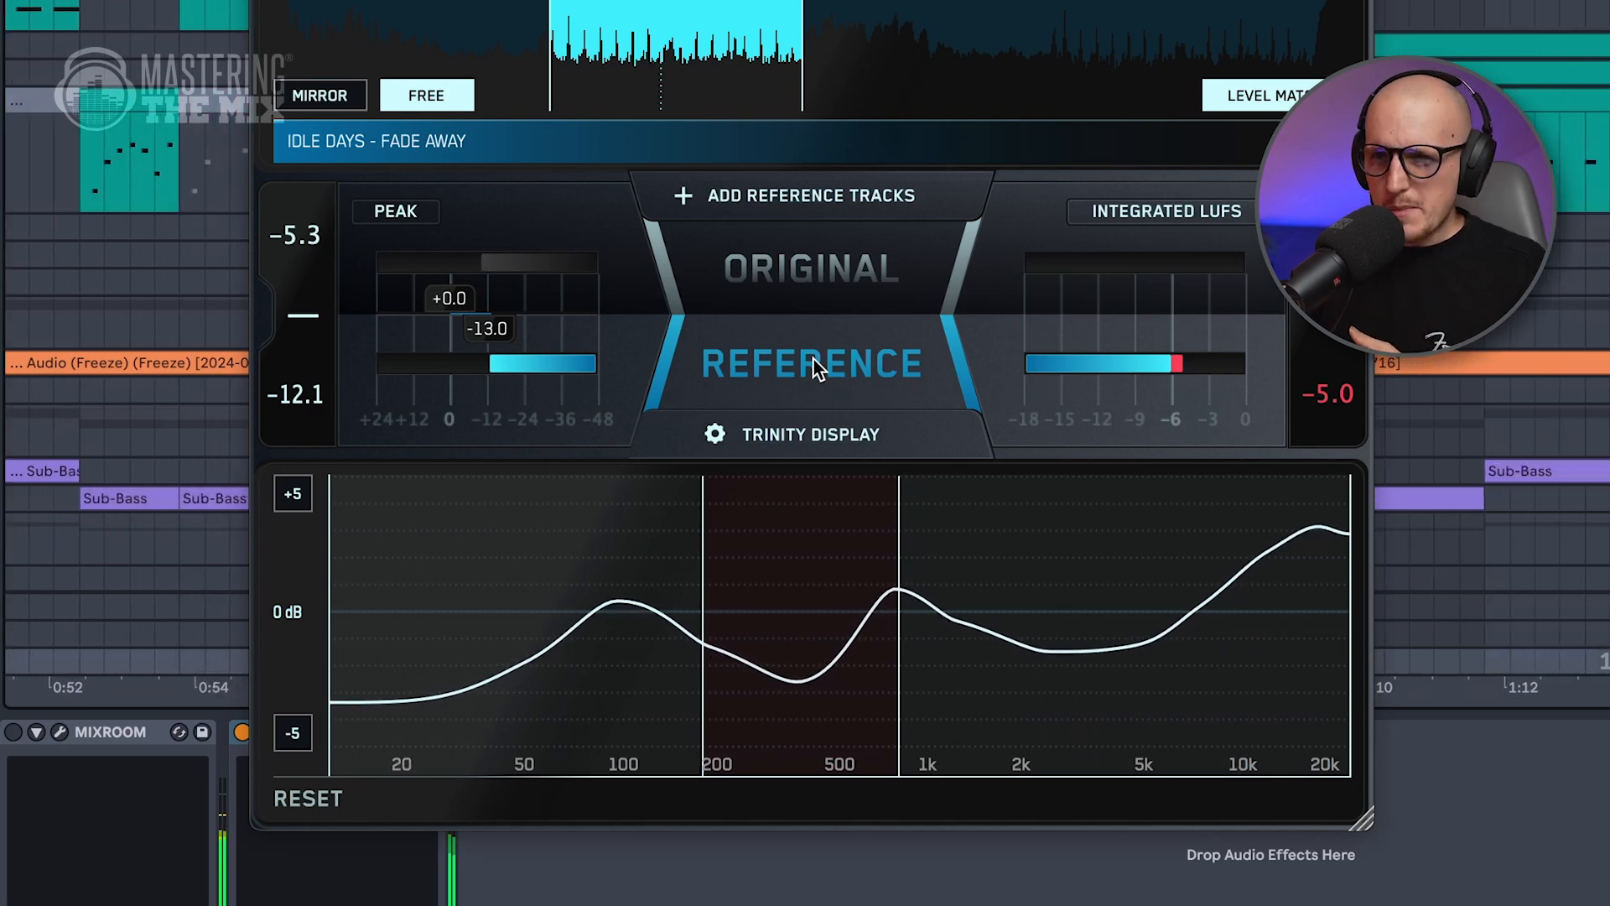
left_click(806, 270)
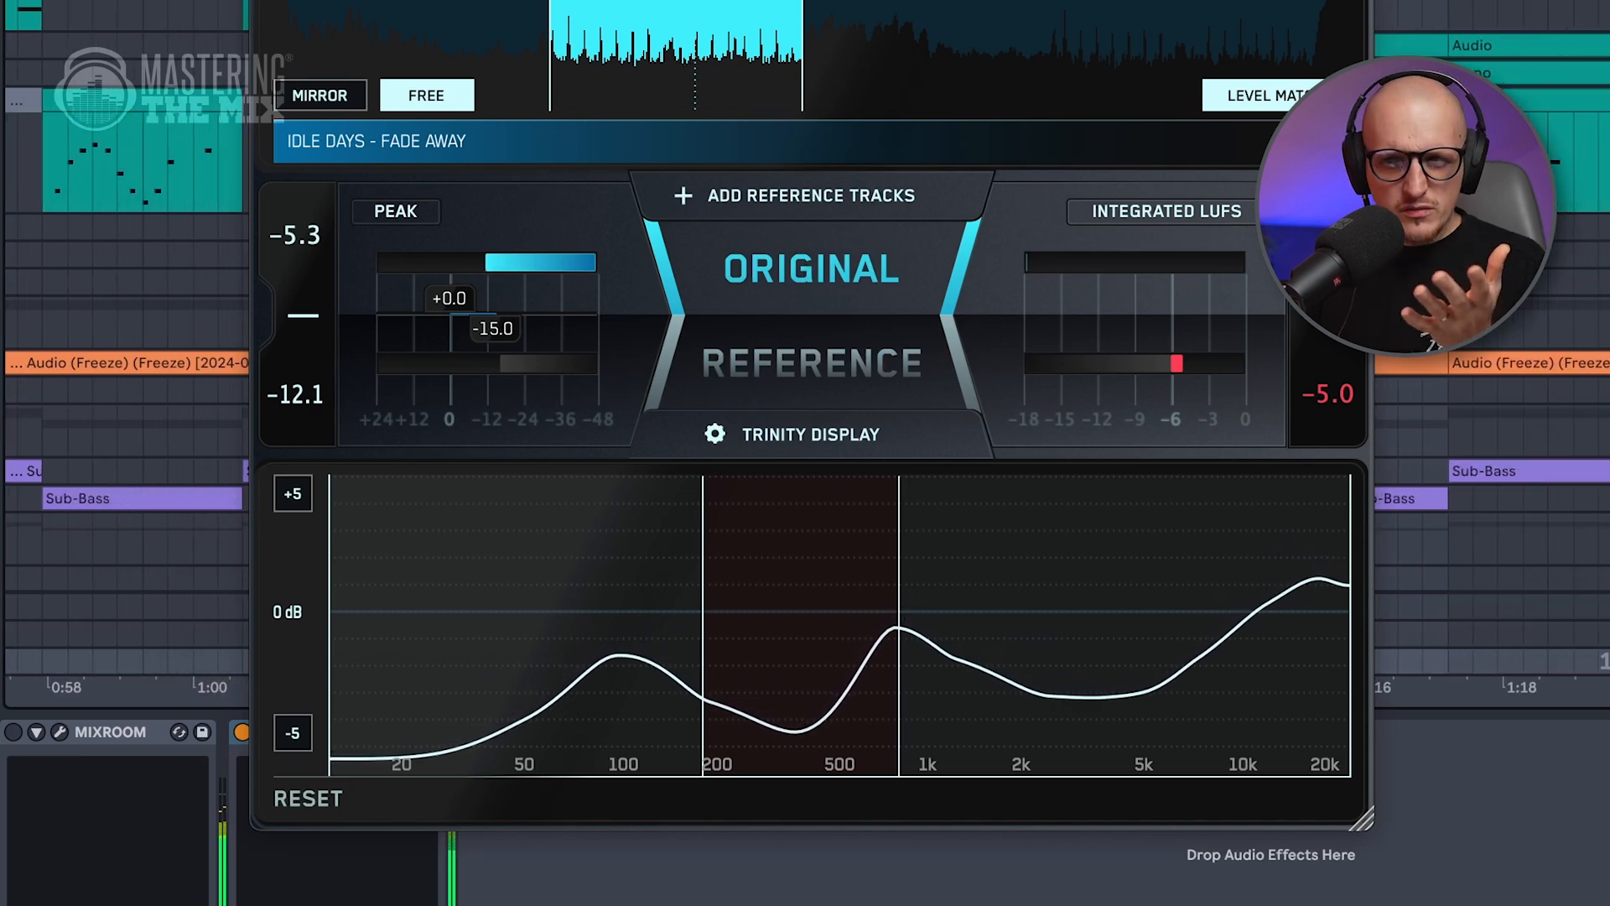
Select the mid bass group and compare its low mids in the original mix against the reference track.
left_click(1603, 431)
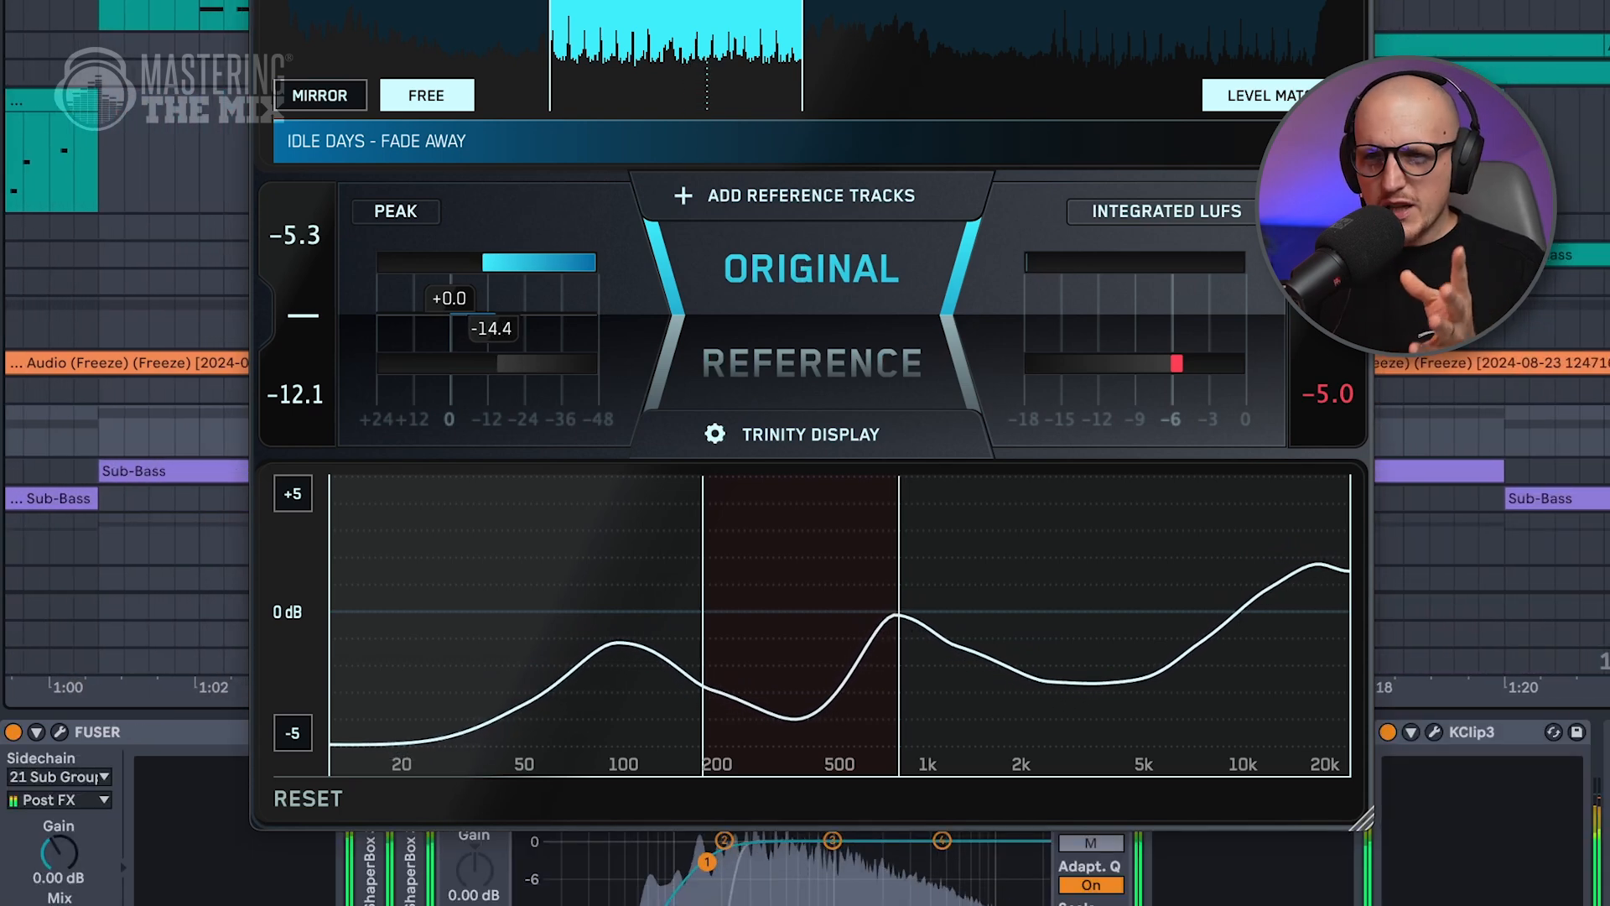
left_click(819, 368)
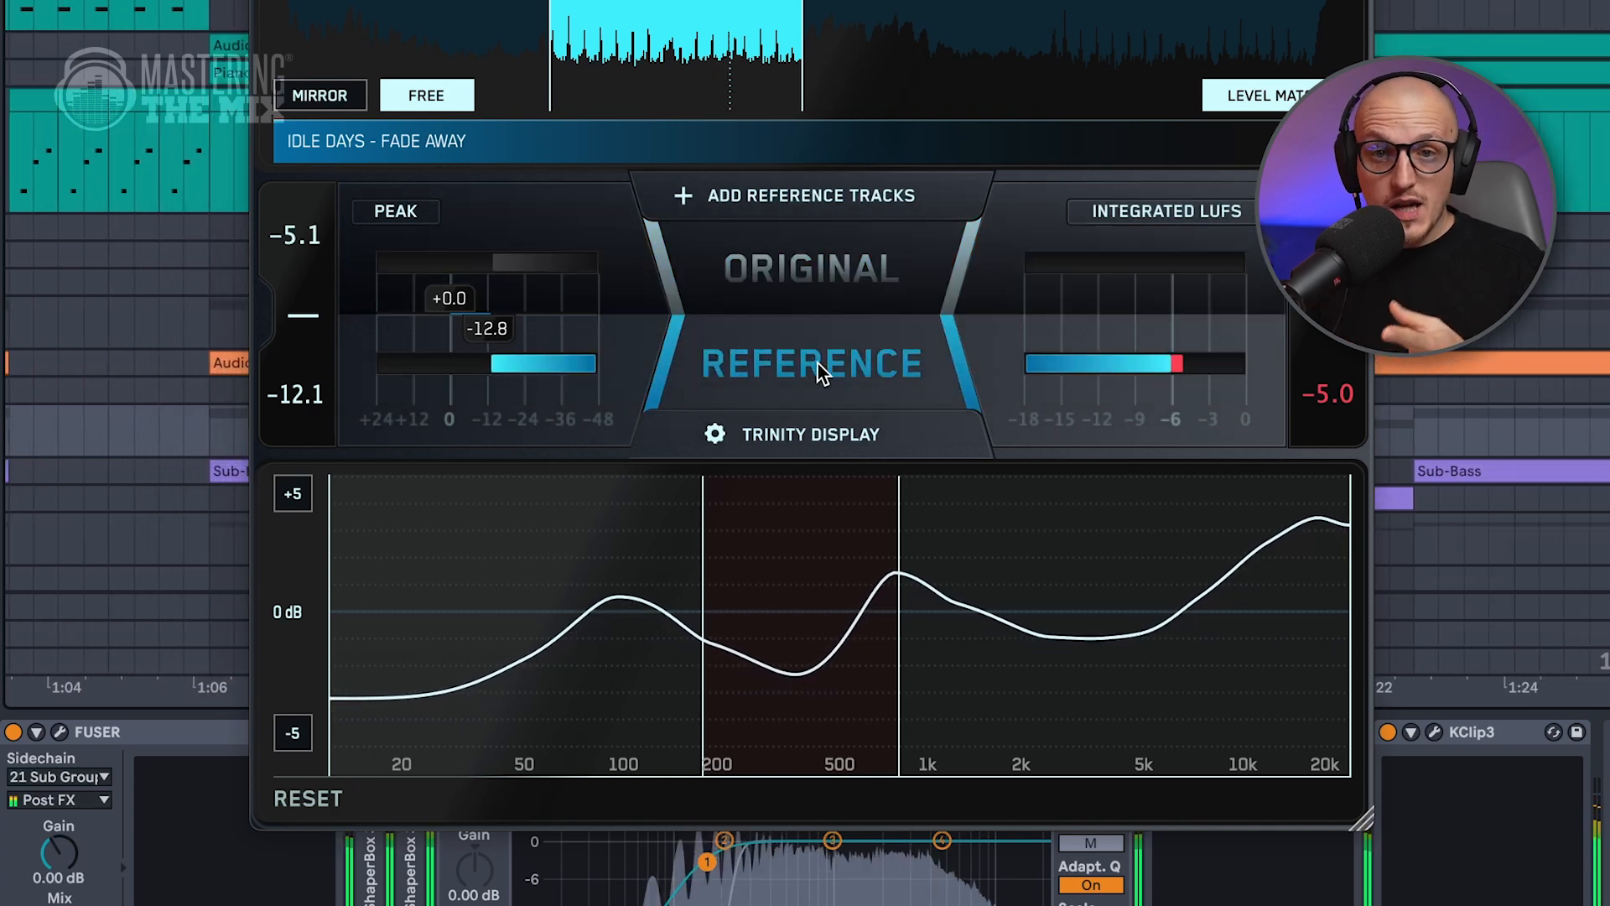
left_click(809, 270)
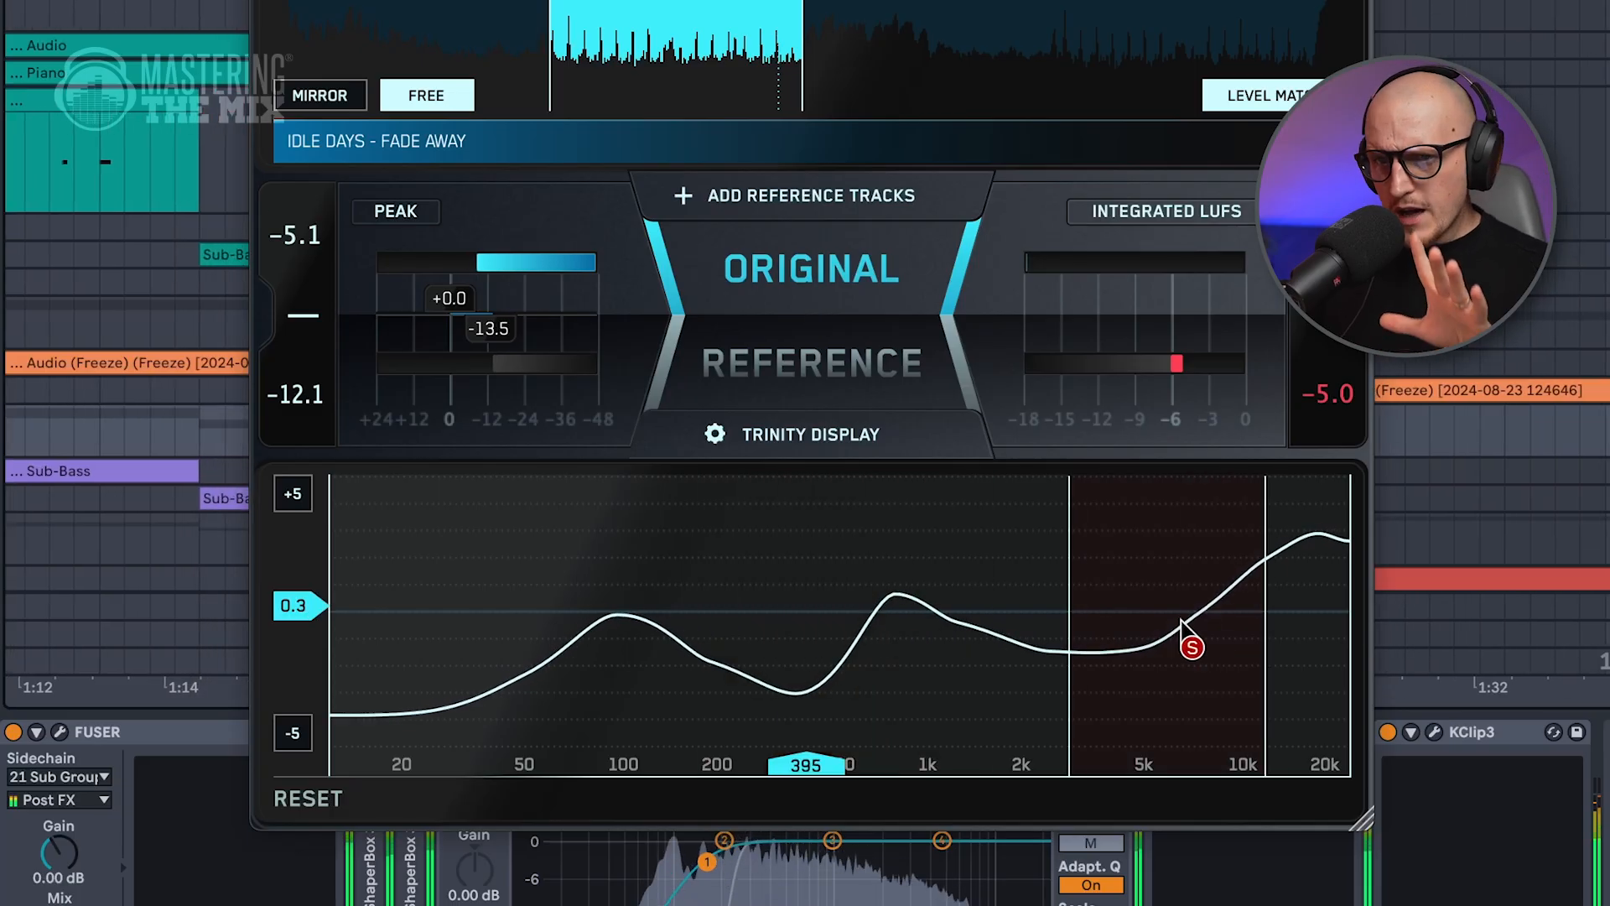
Compare the original mix with the reference track in the soloed high range above about 6 kHz.
left_click(810, 370)
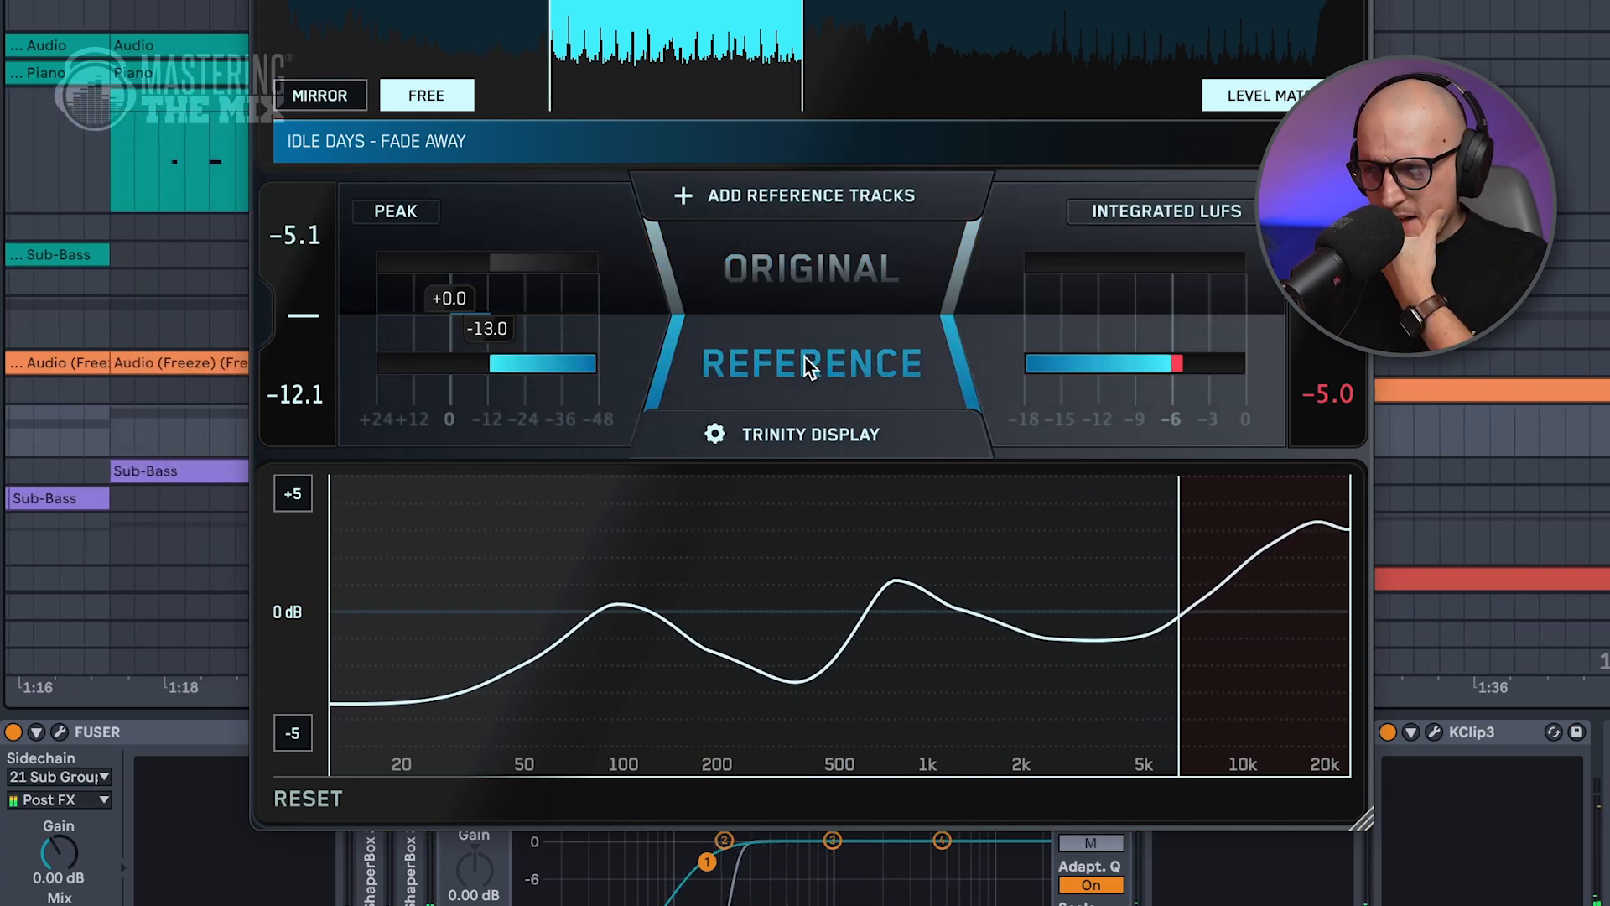
left_click(817, 270)
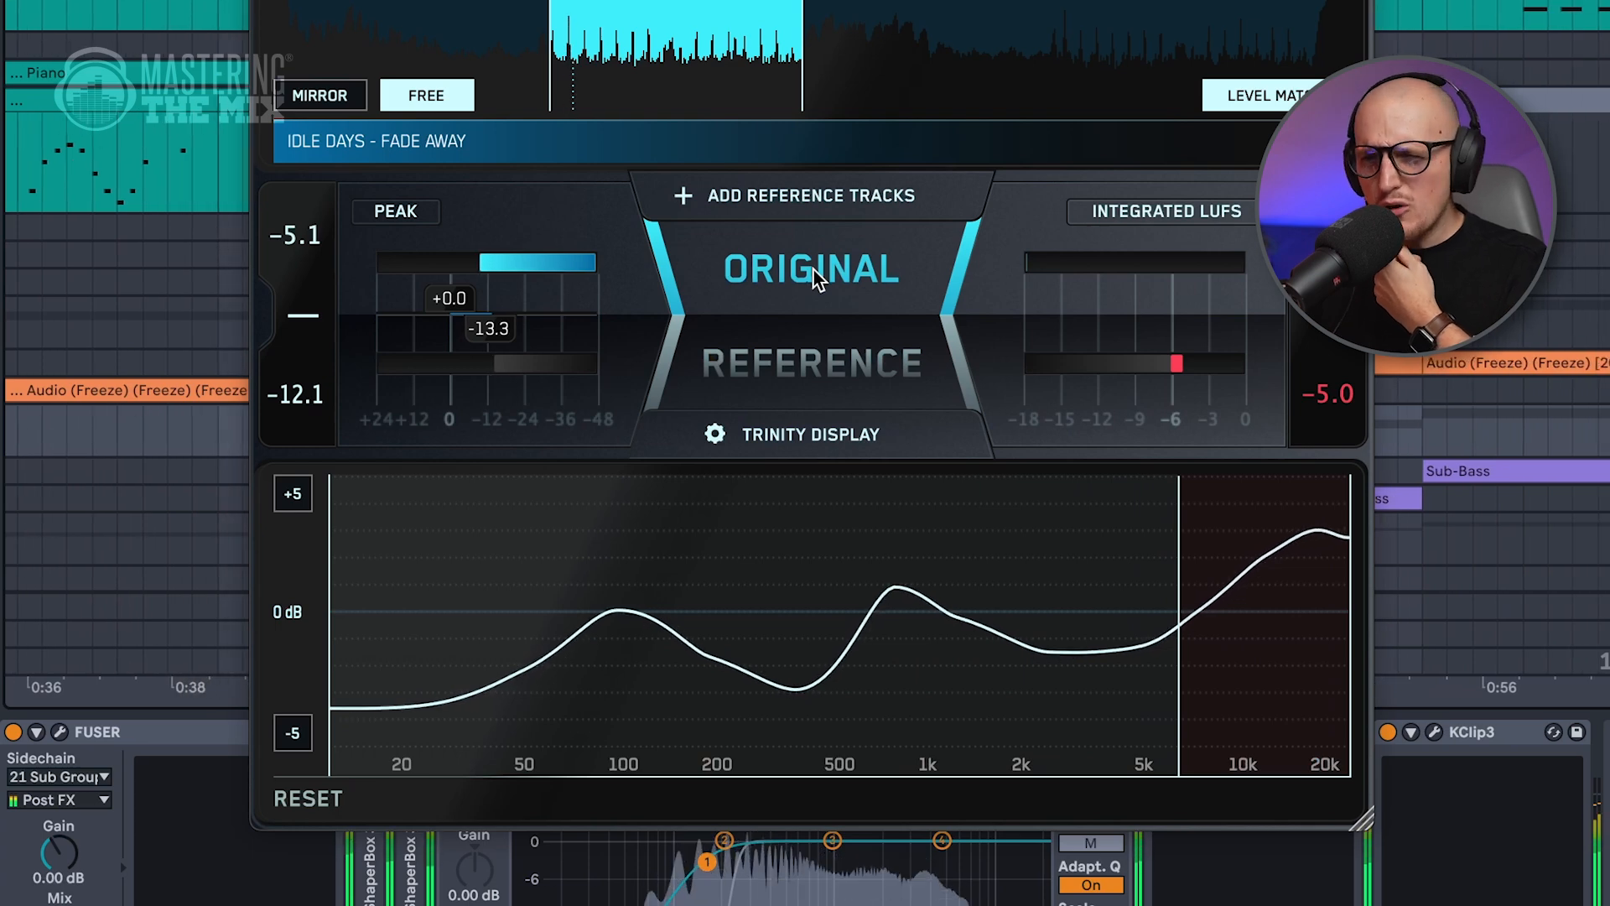
left_click(807, 373)
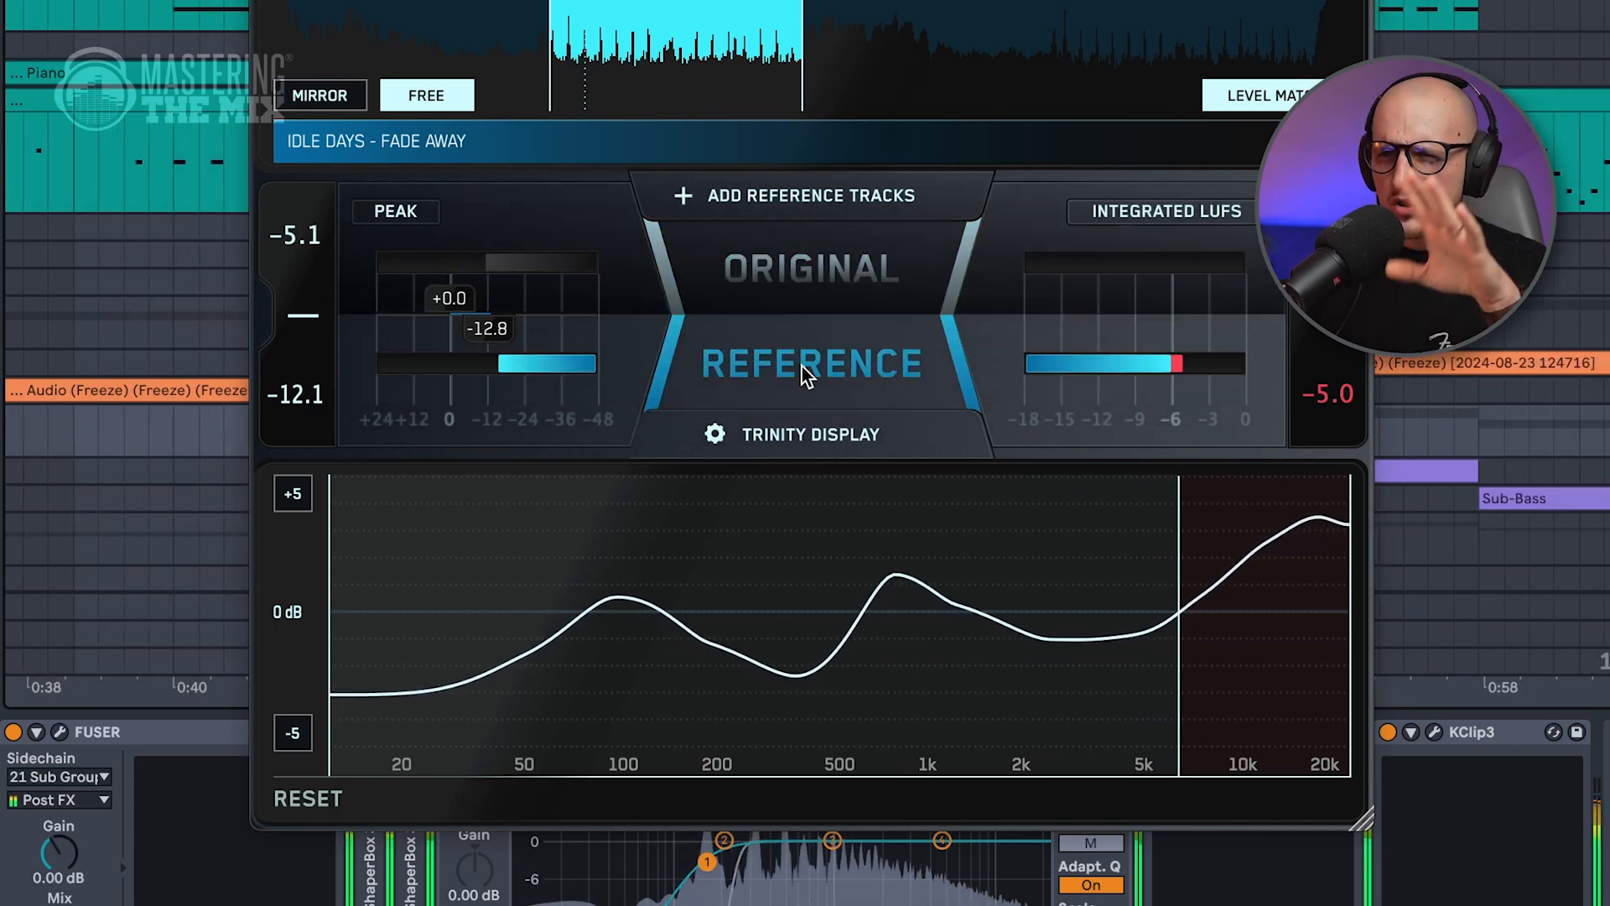
left_click(810, 279)
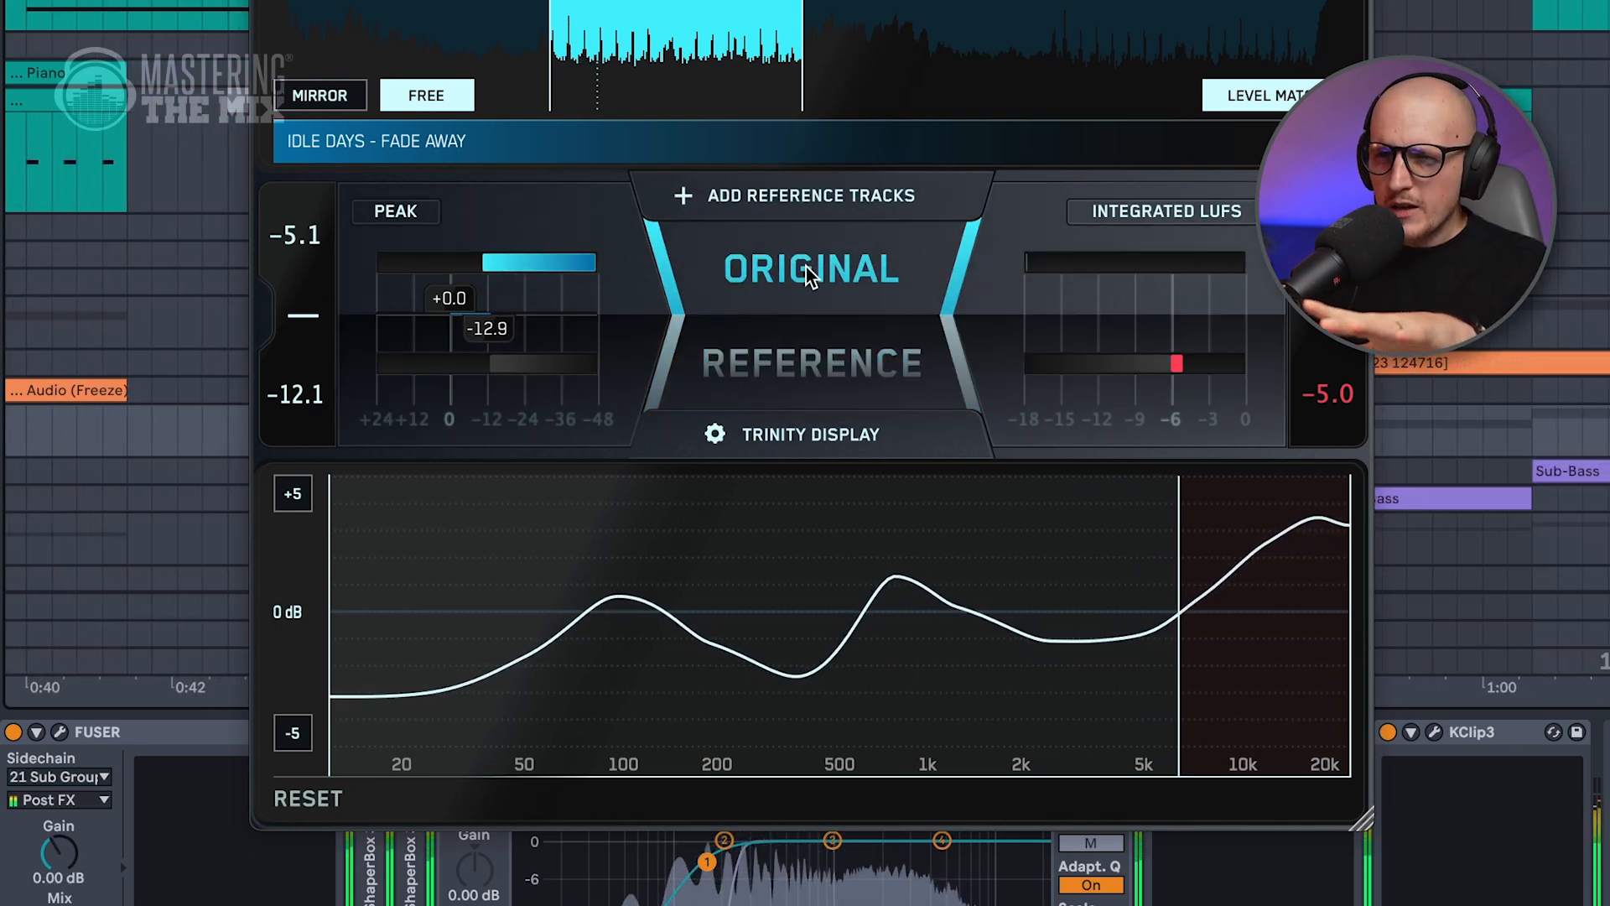
left_click(810, 275)
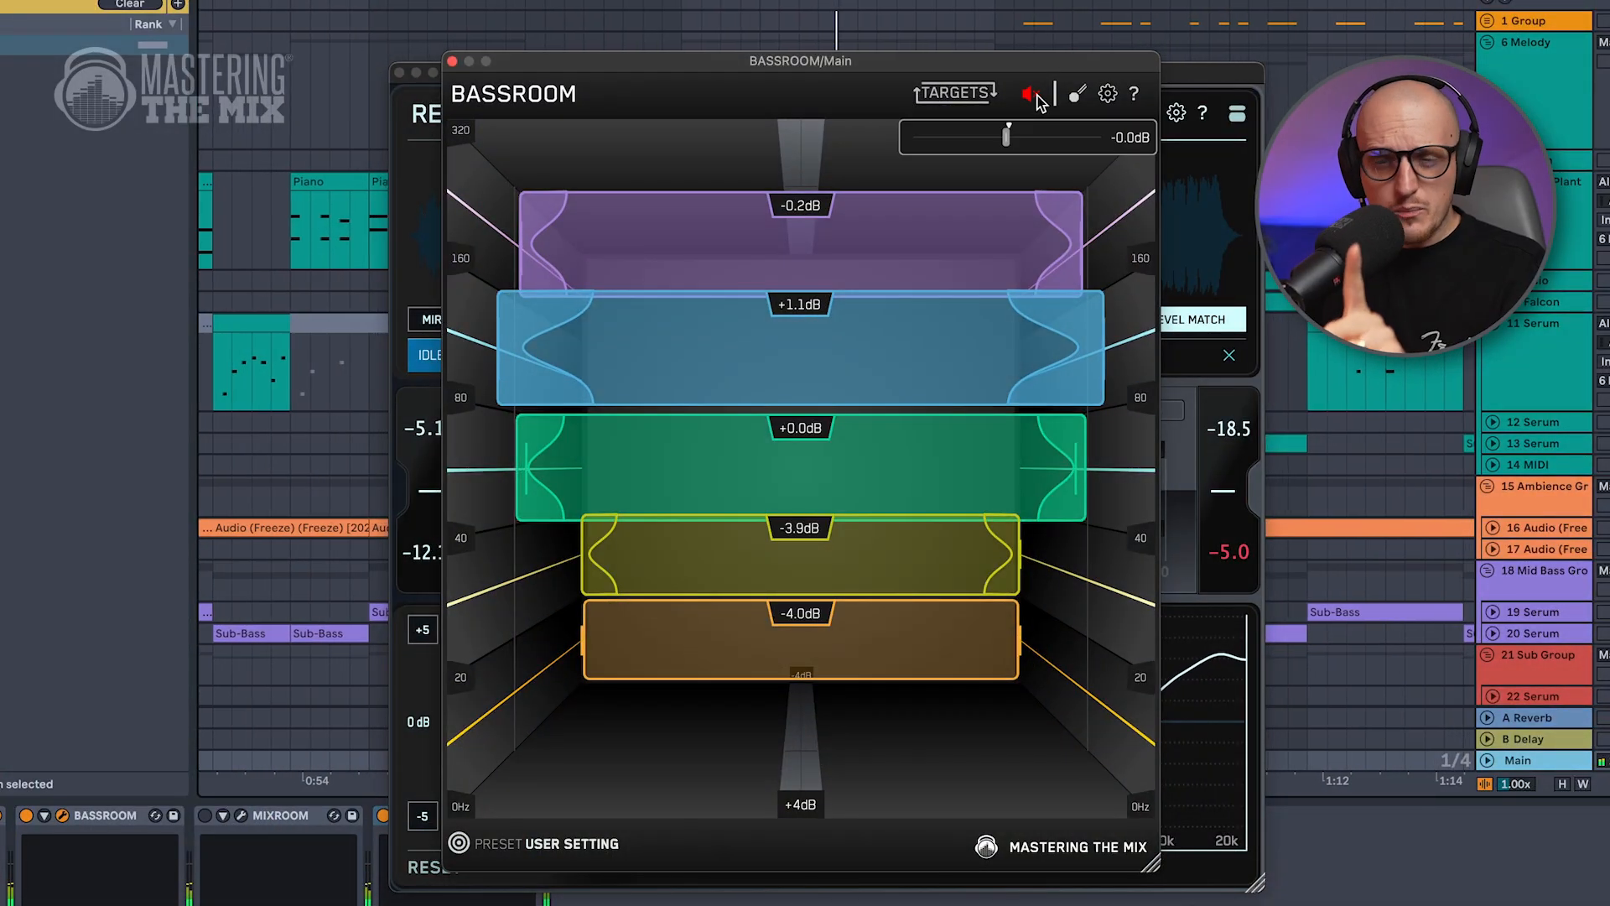
Review BASSROOM's preset categories and its target analysis panel for IDLE DAYS - FADE AWAY, and close the panel.
left_click(1033, 94)
left_click(491, 845)
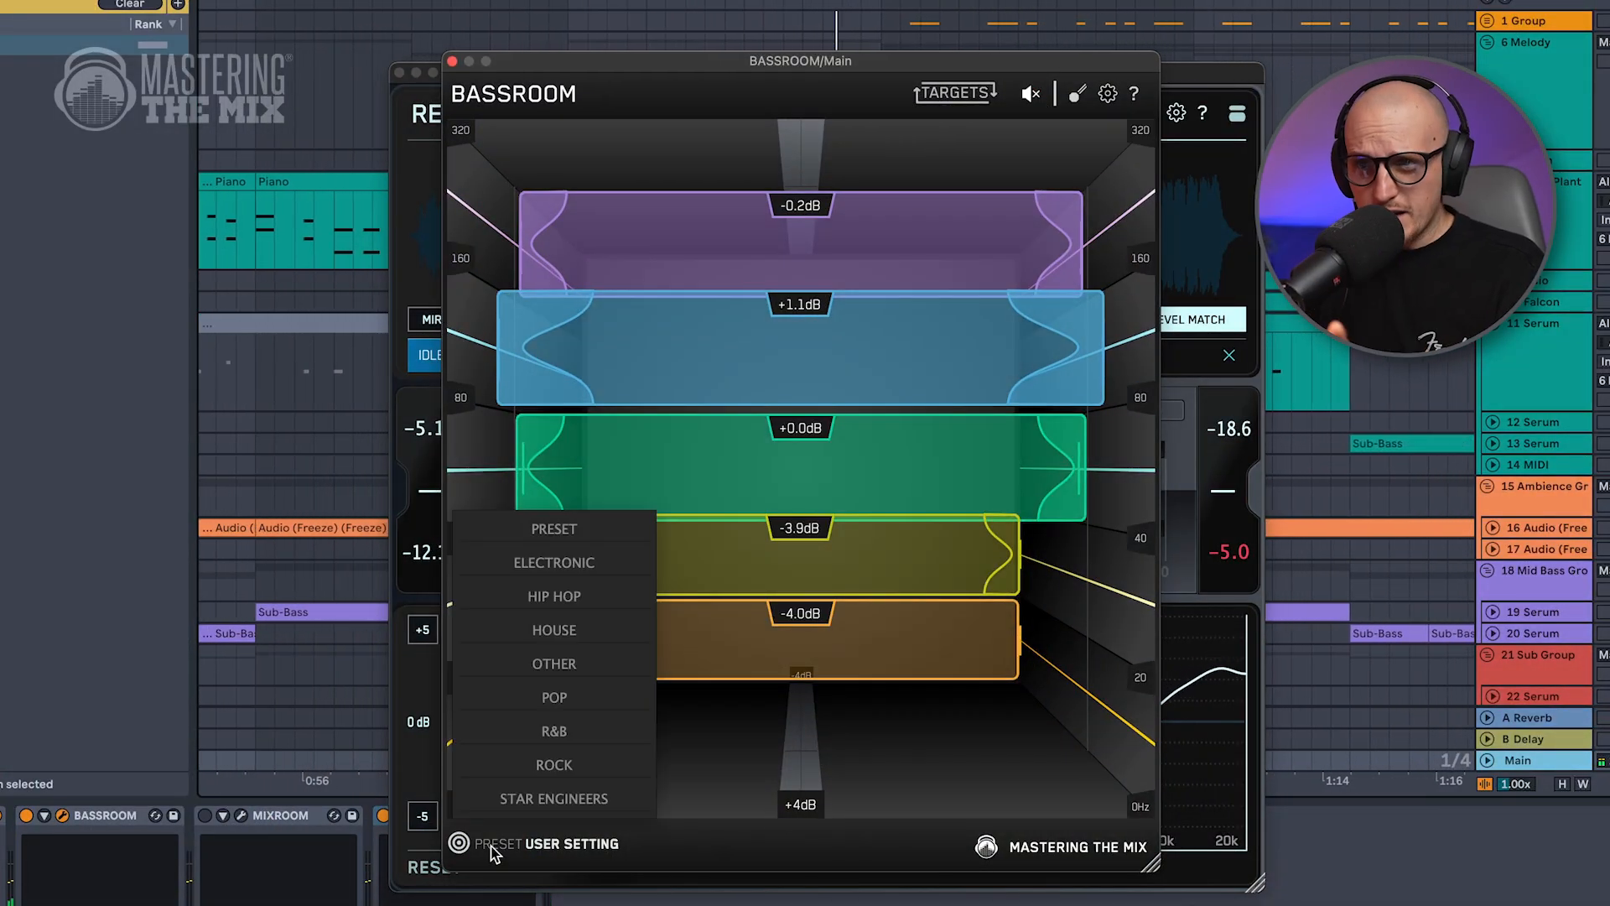
left_click(459, 842)
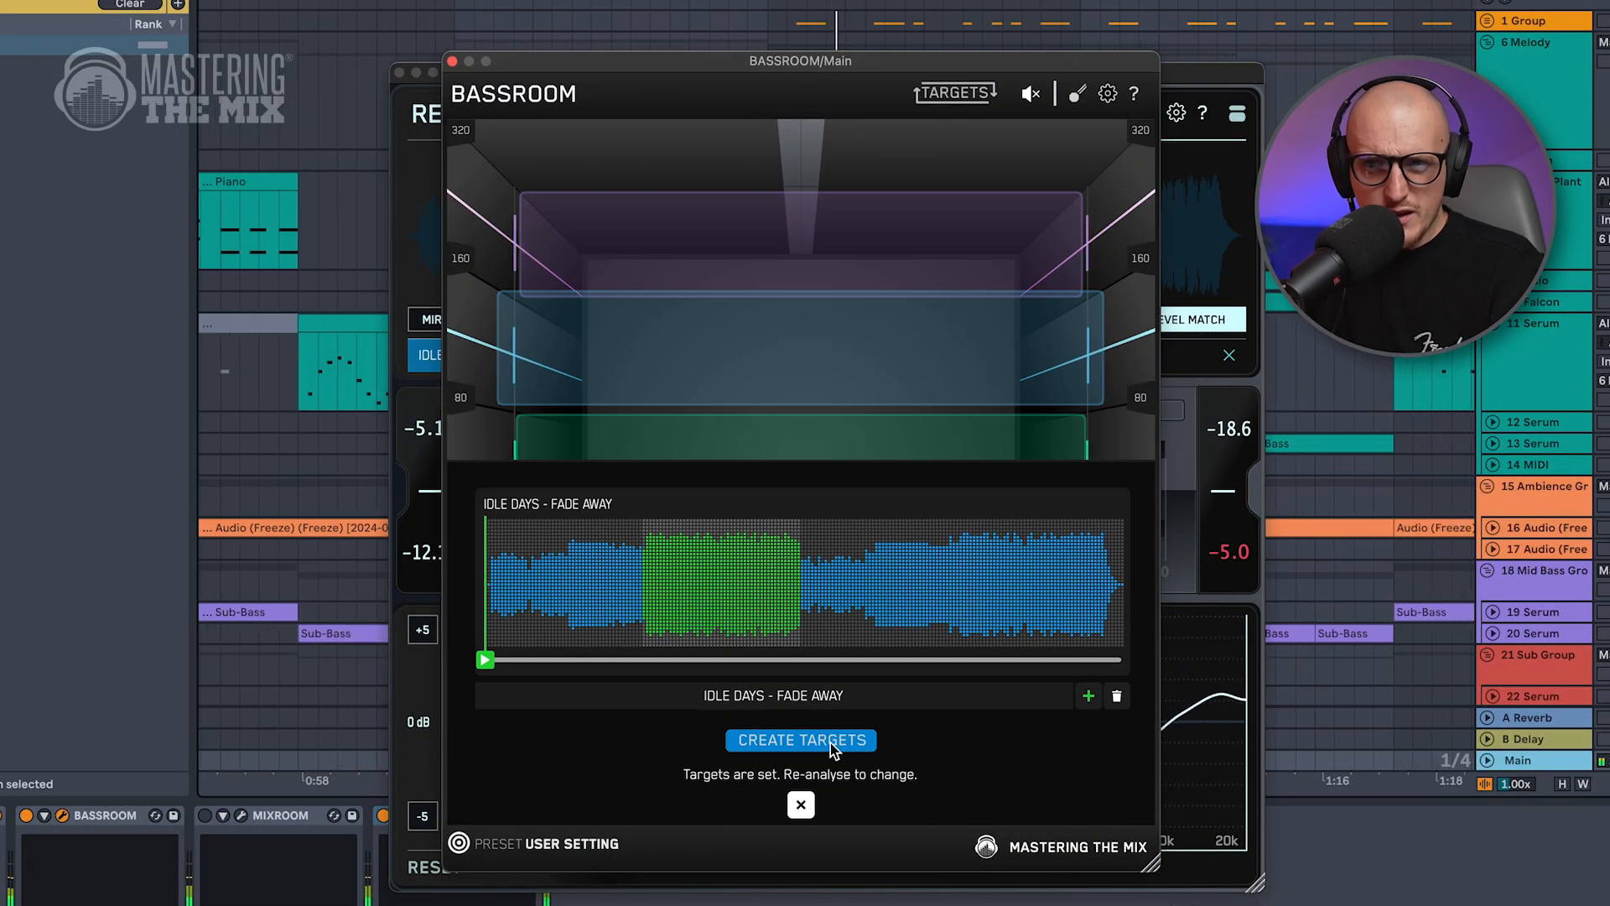
left_click(801, 806)
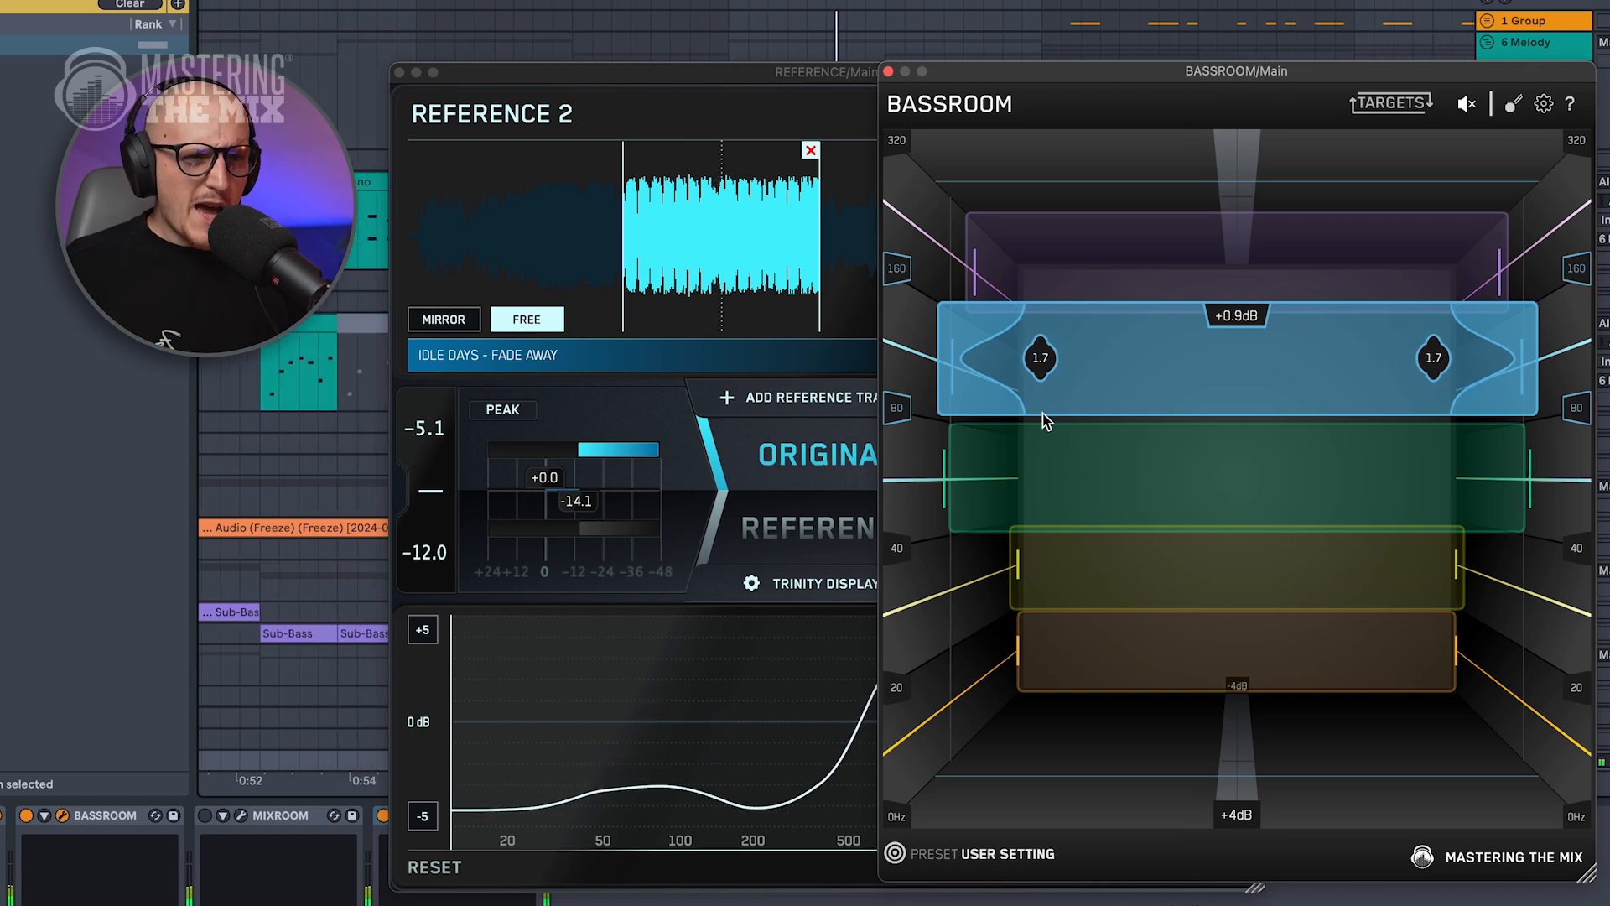
Lower BASSROOM's blue band between 80 and 160 Hz to about -1.0 dB.
left_click_drag(1151, 377, 1146, 414)
left_click_drag(1145, 419, 1145, 423)
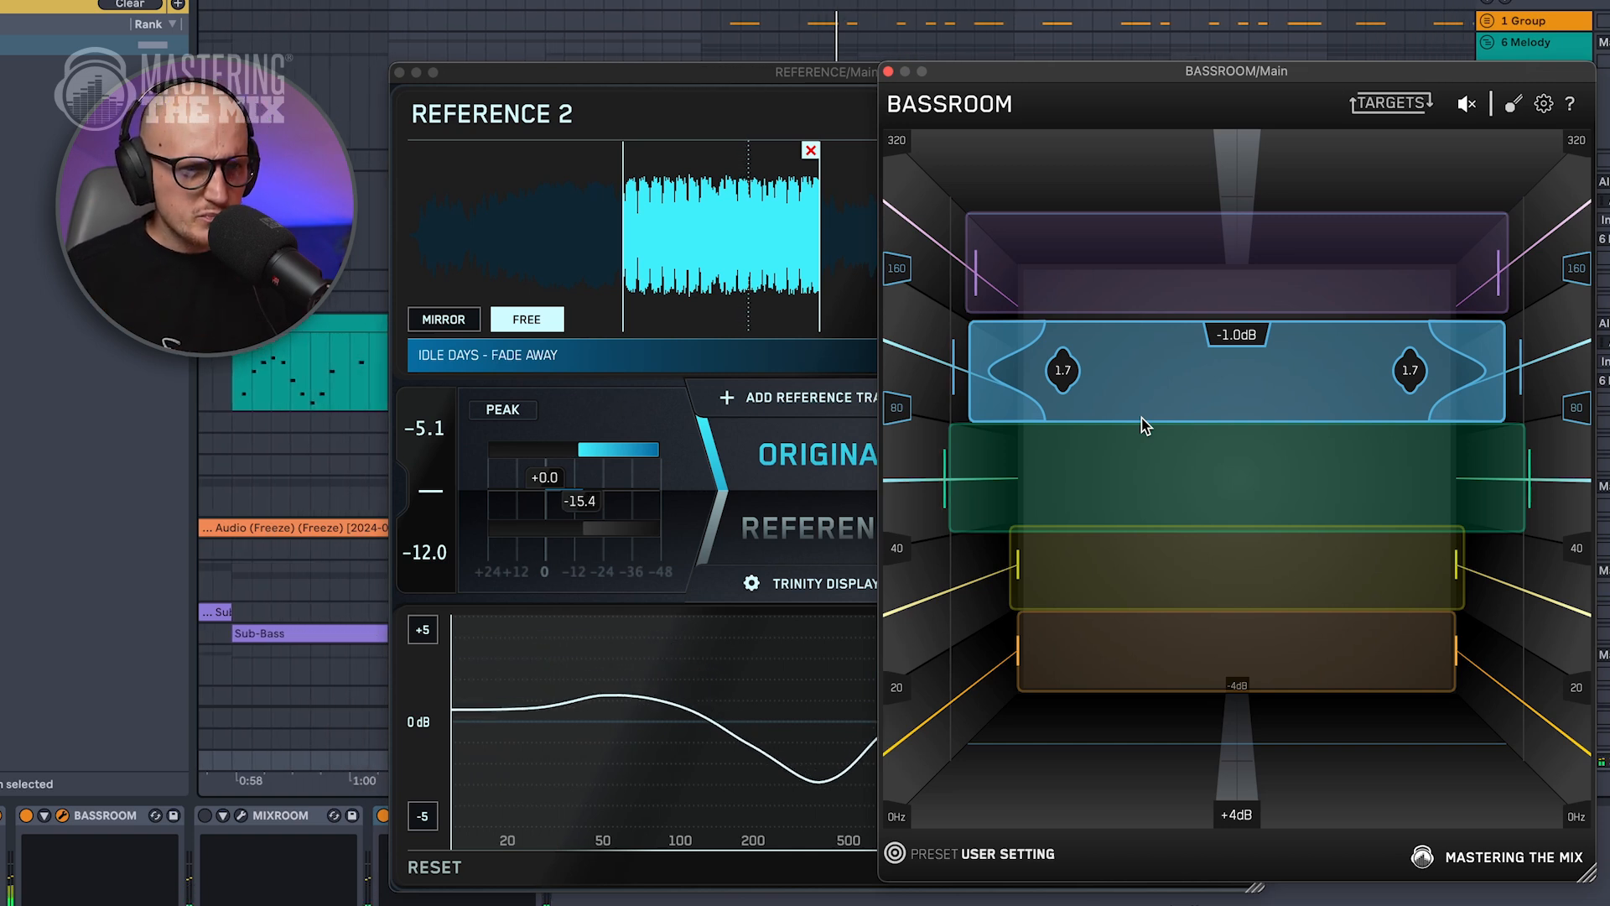
left_click_drag(1141, 418, 1142, 419)
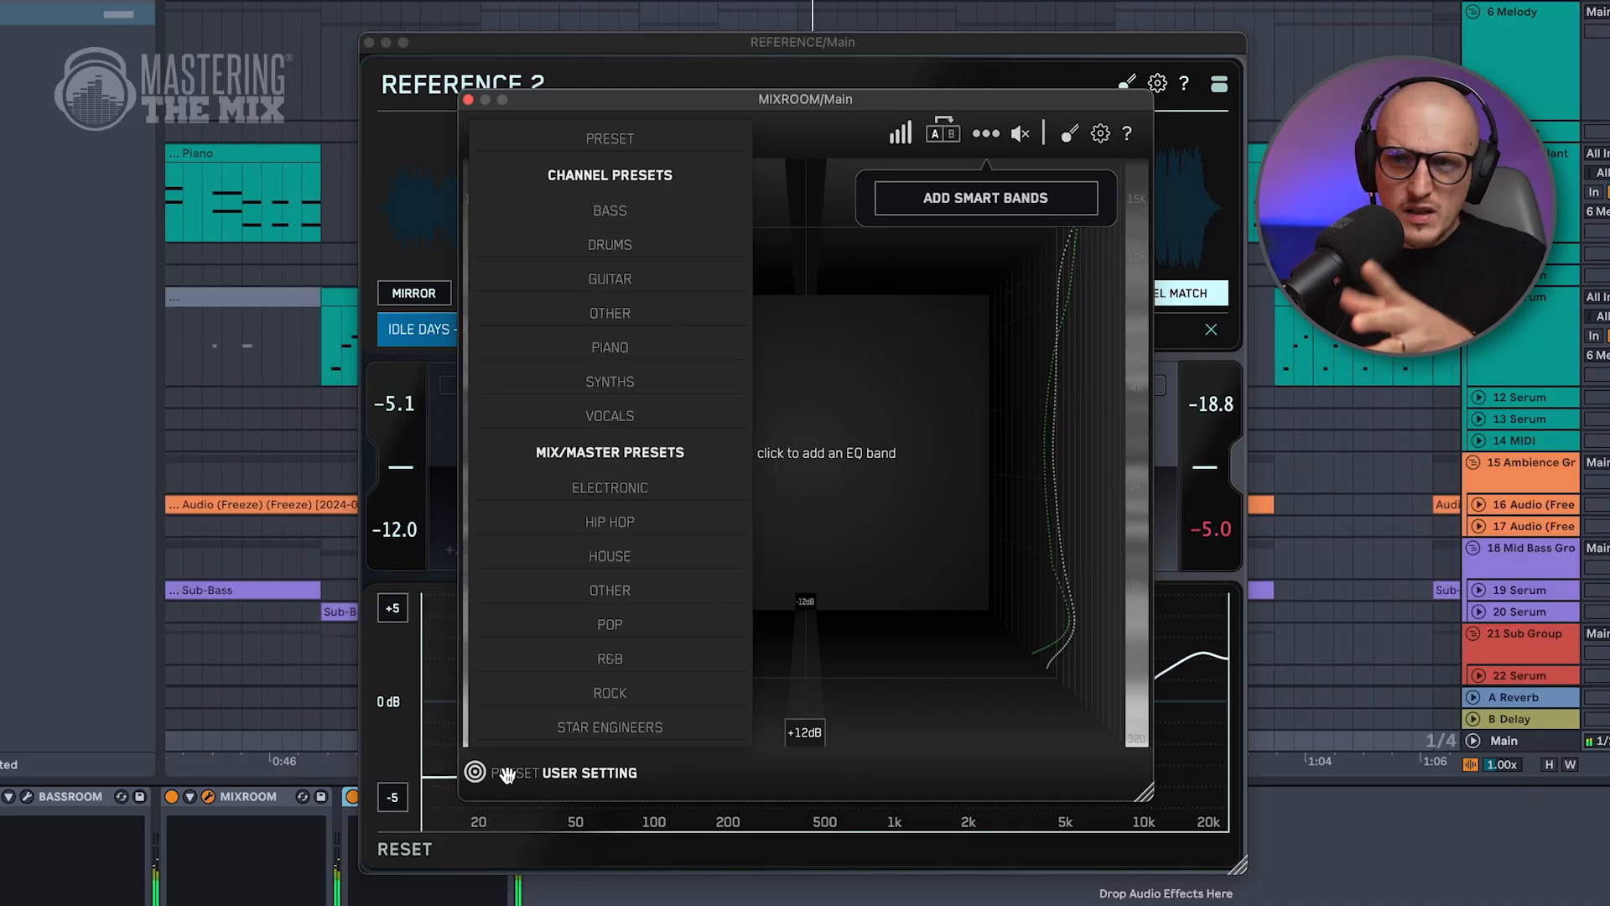
Create MIXROOM targets from the highlighted section of IDLE DAYS - FADE AWAY and add smart bands.
left_click(500, 765)
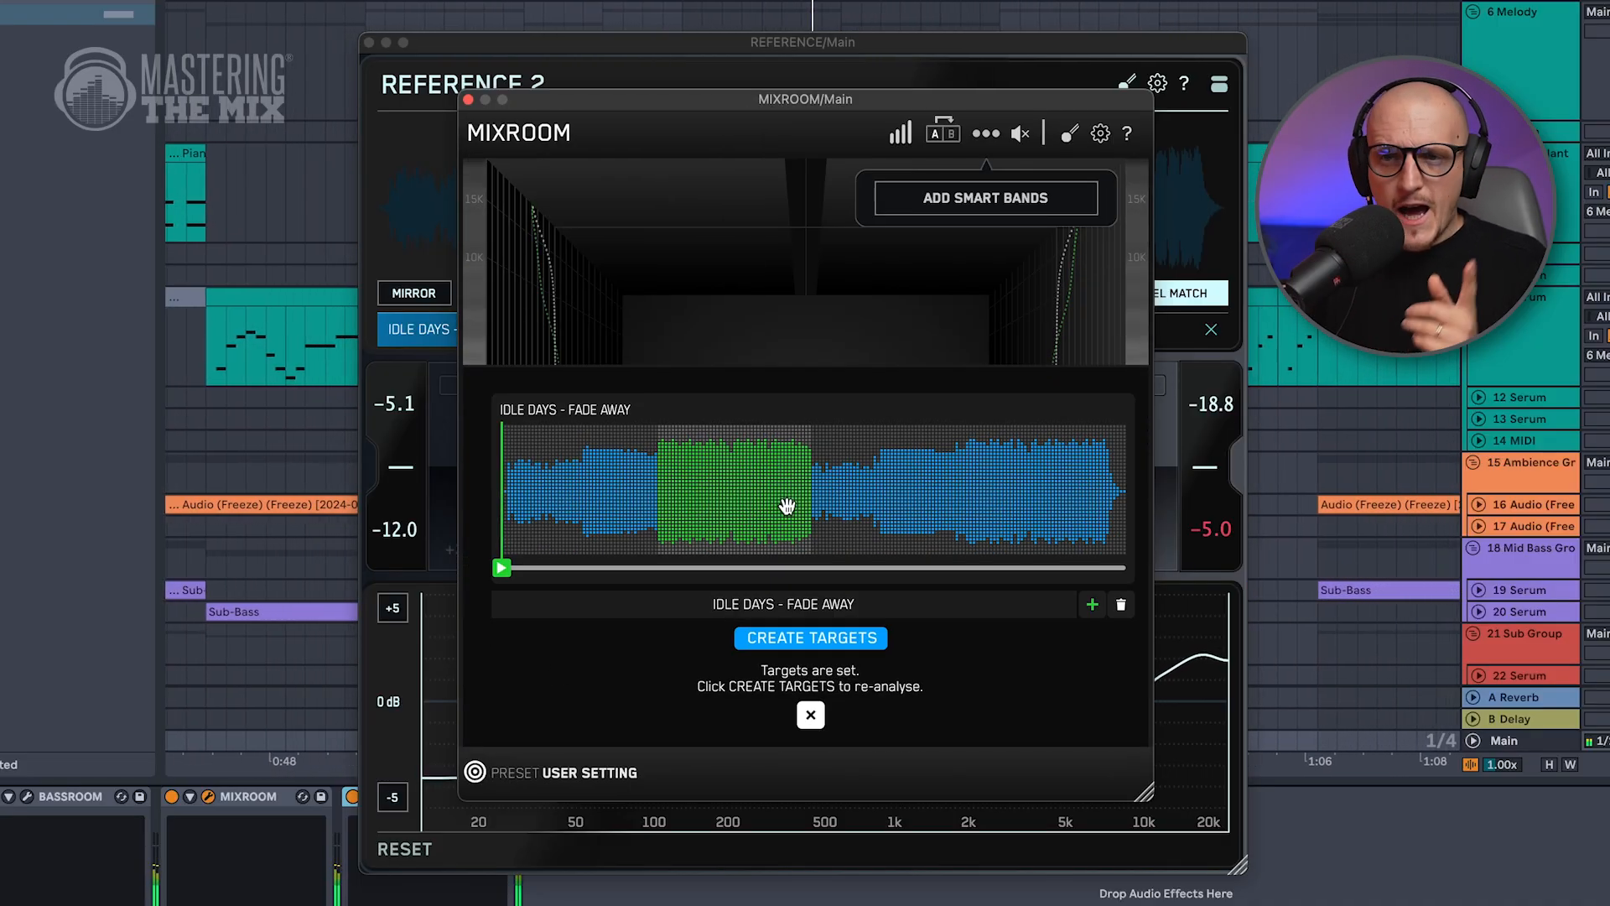
left_click(799, 640)
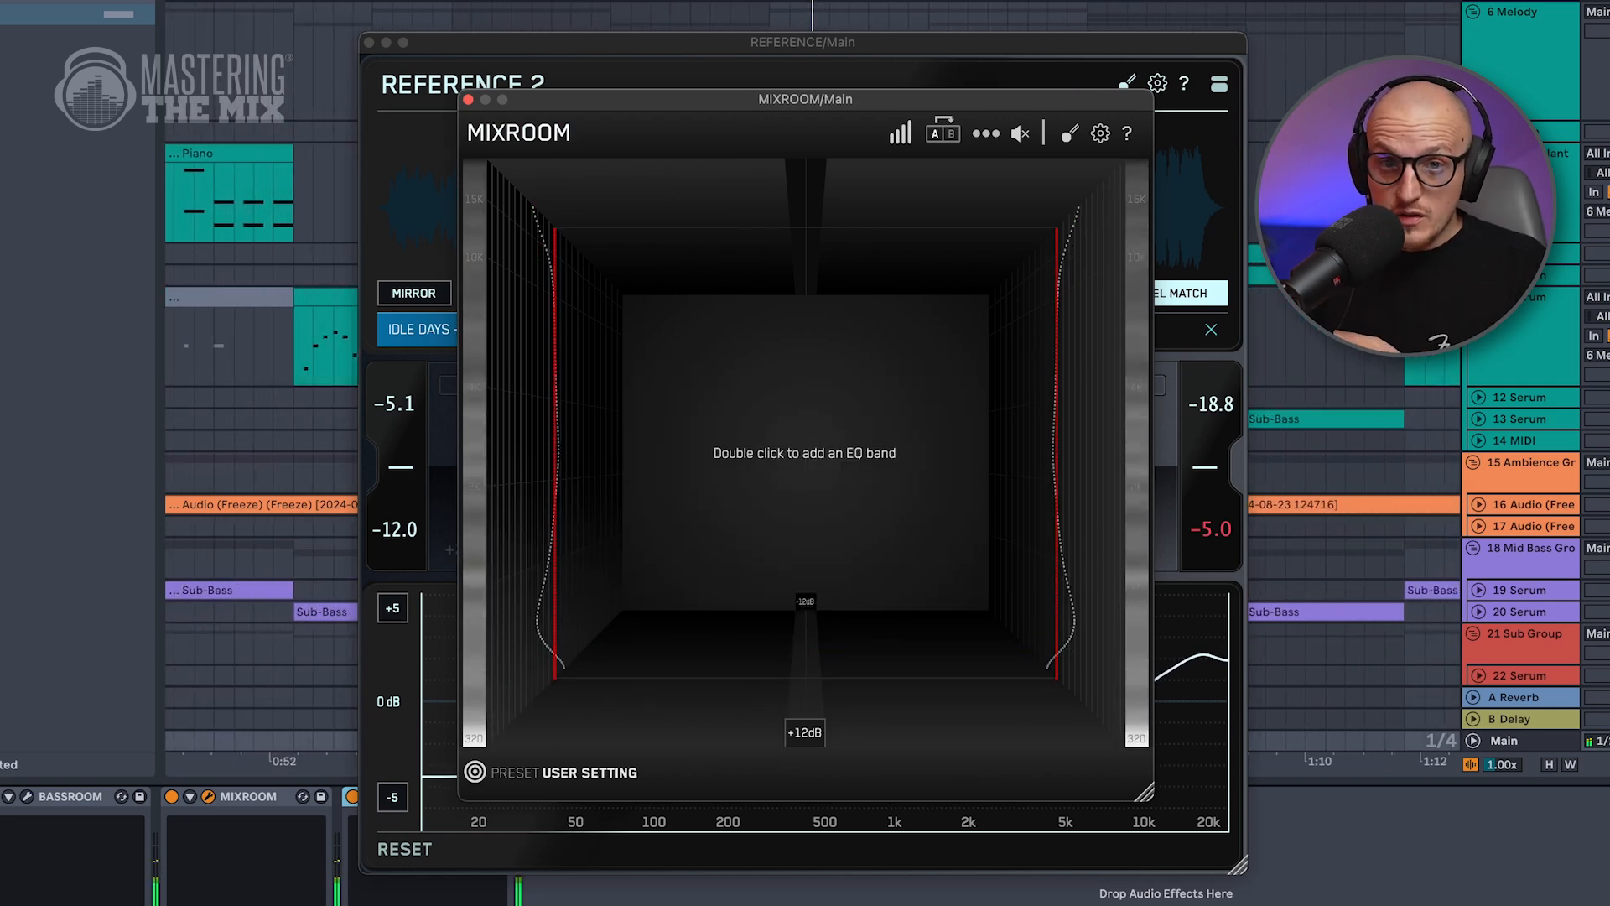
left_click(986, 133)
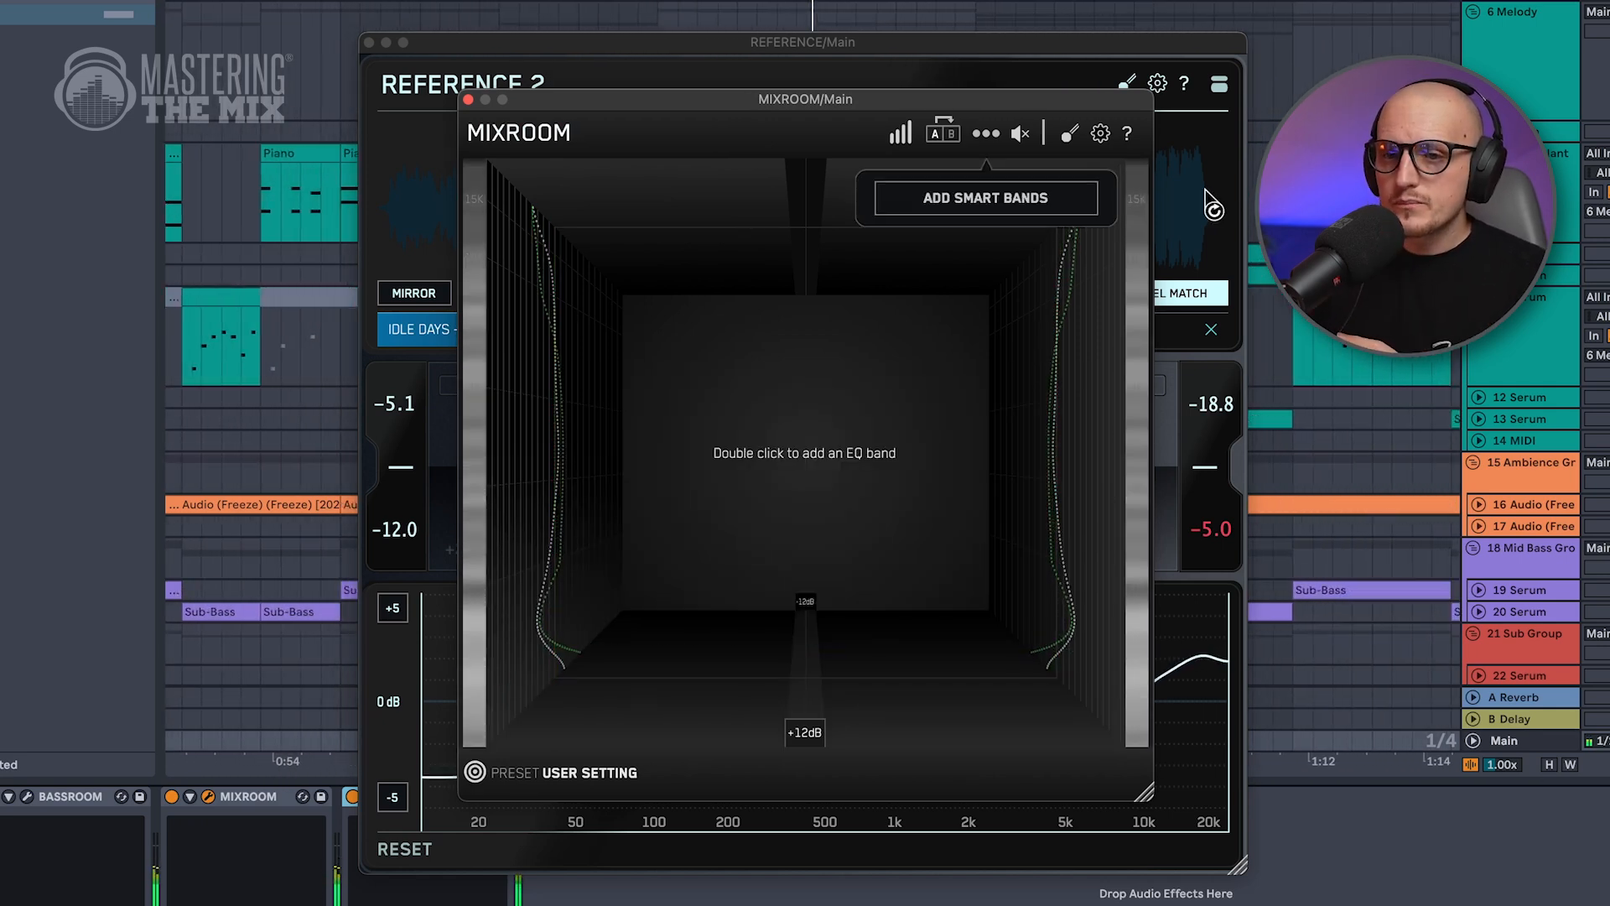
left_click(1048, 202)
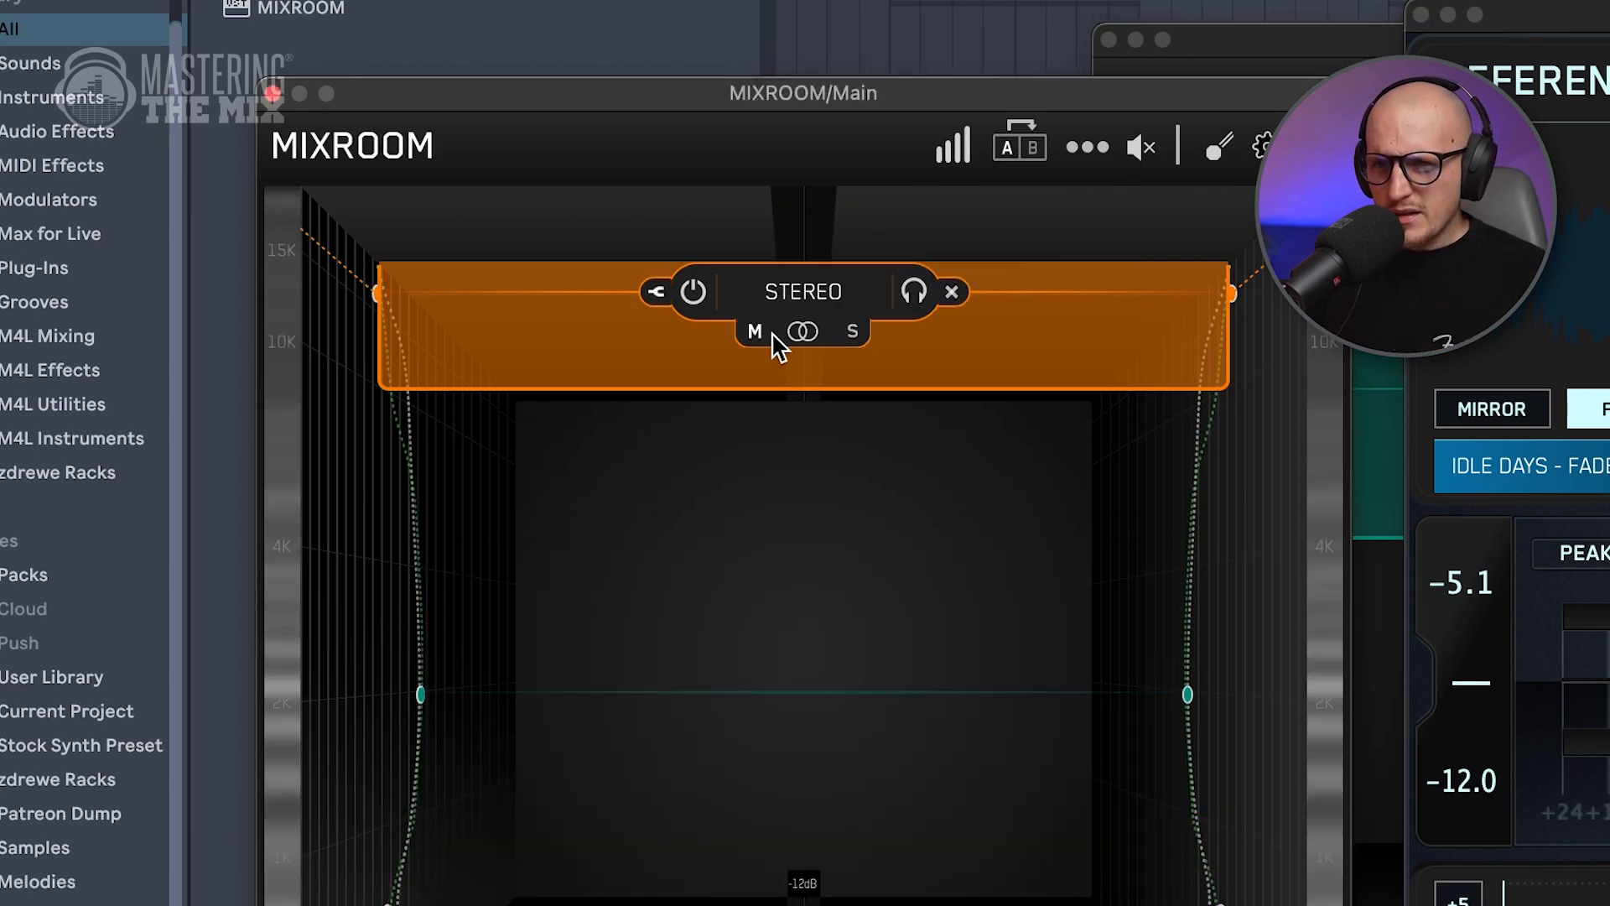
Switch MIXROOM's orange high-frequency band from stereo to mid processing and nudge its frequency slightly.
left_click(754, 333)
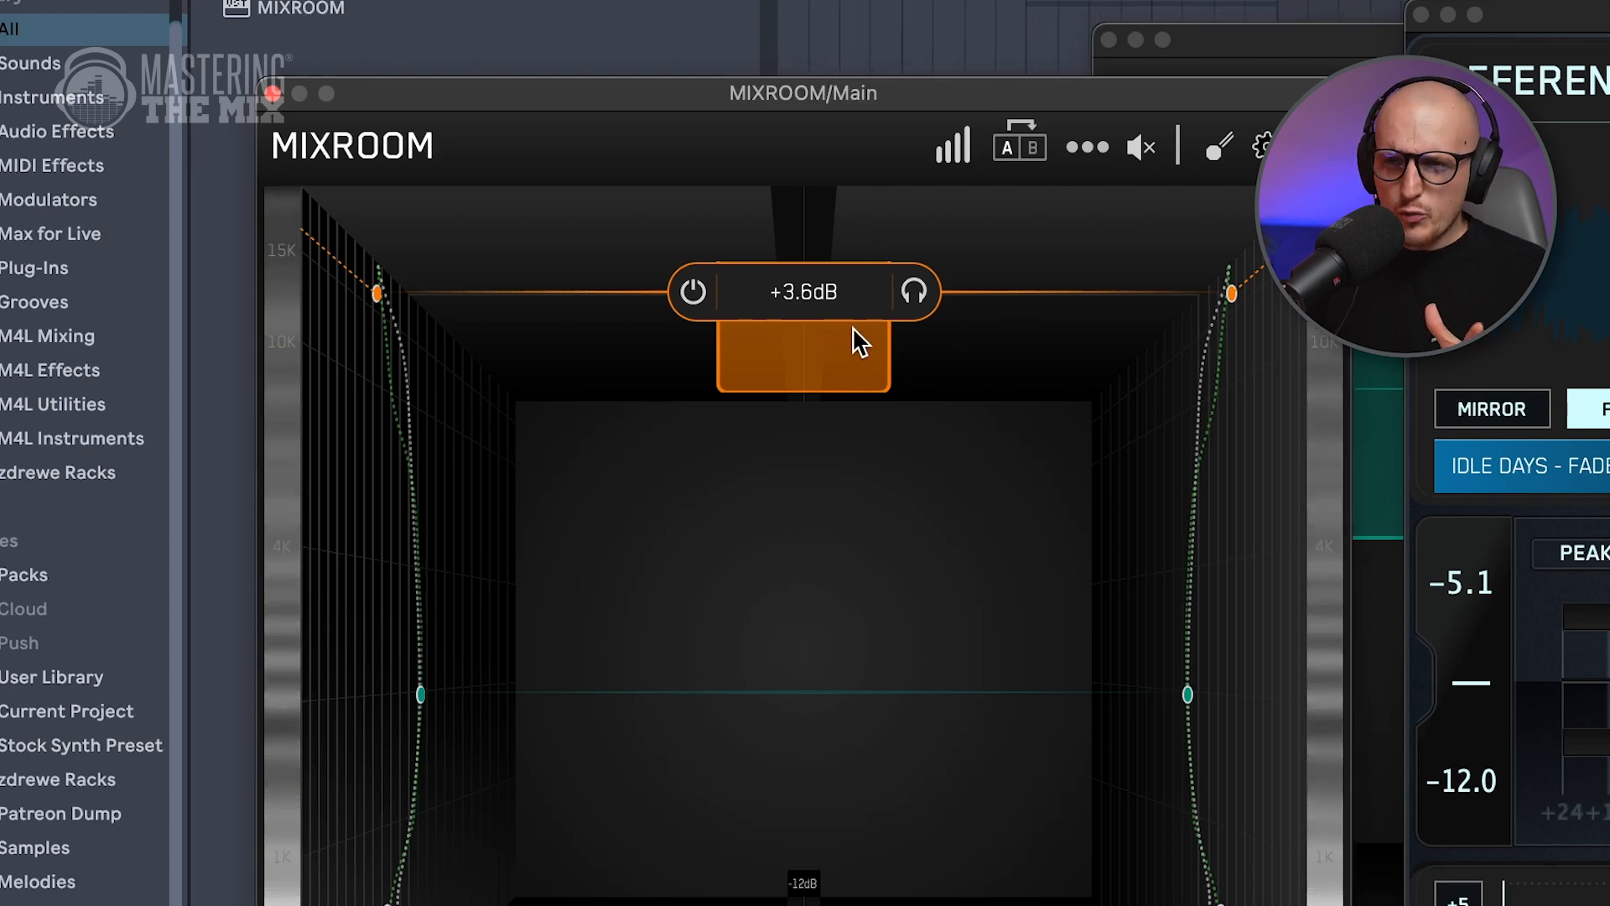
left_click_drag(1006, 286, 1007, 290)
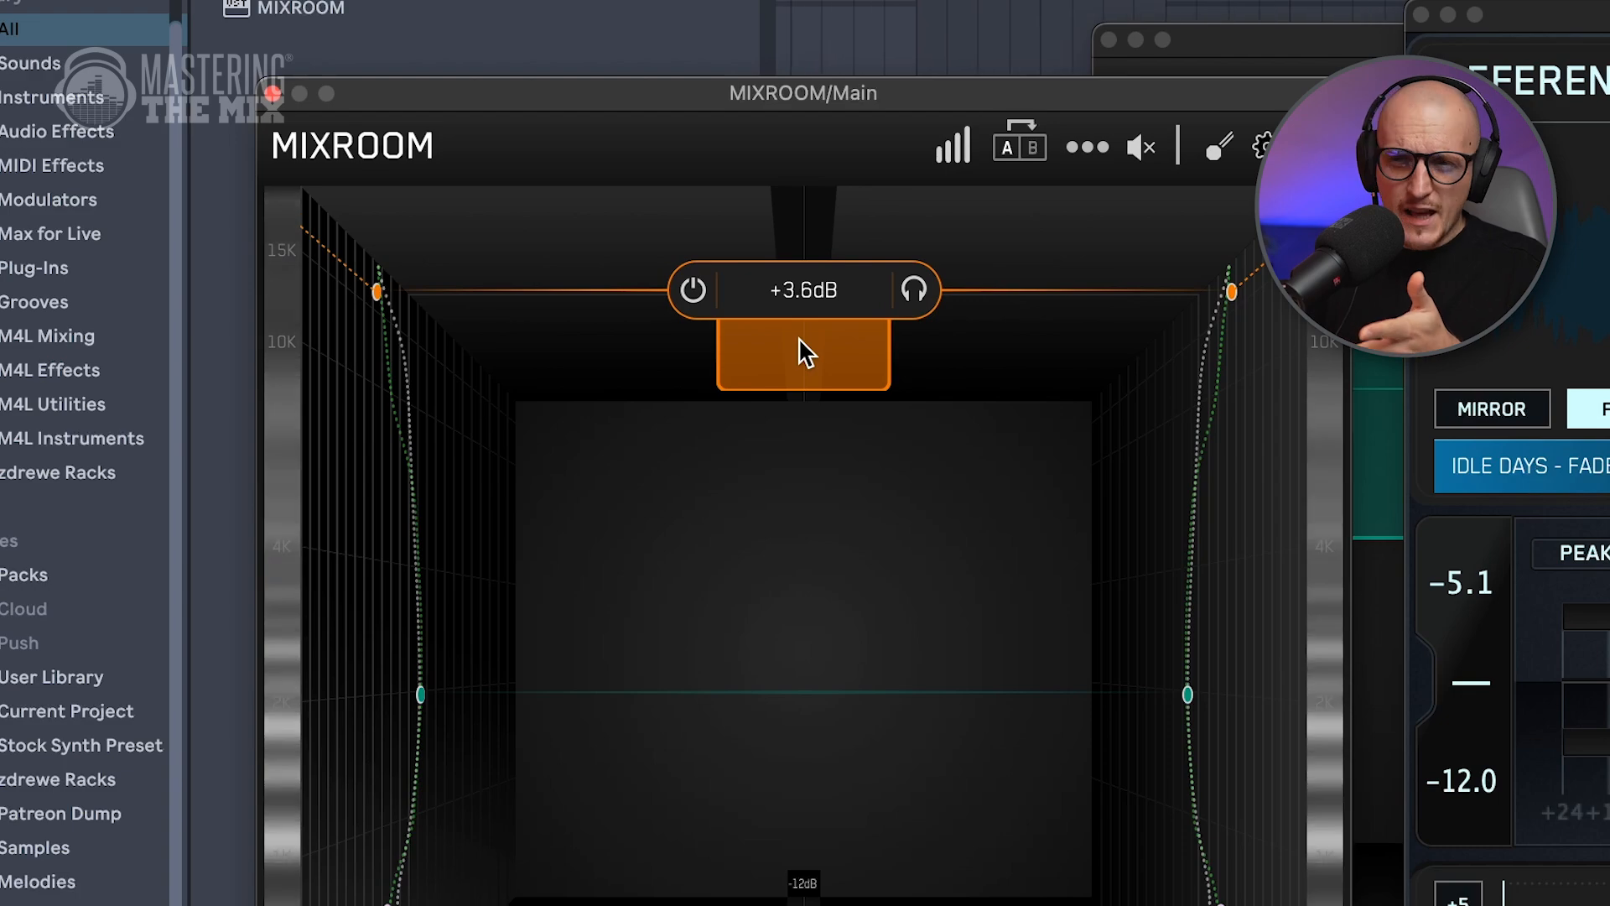